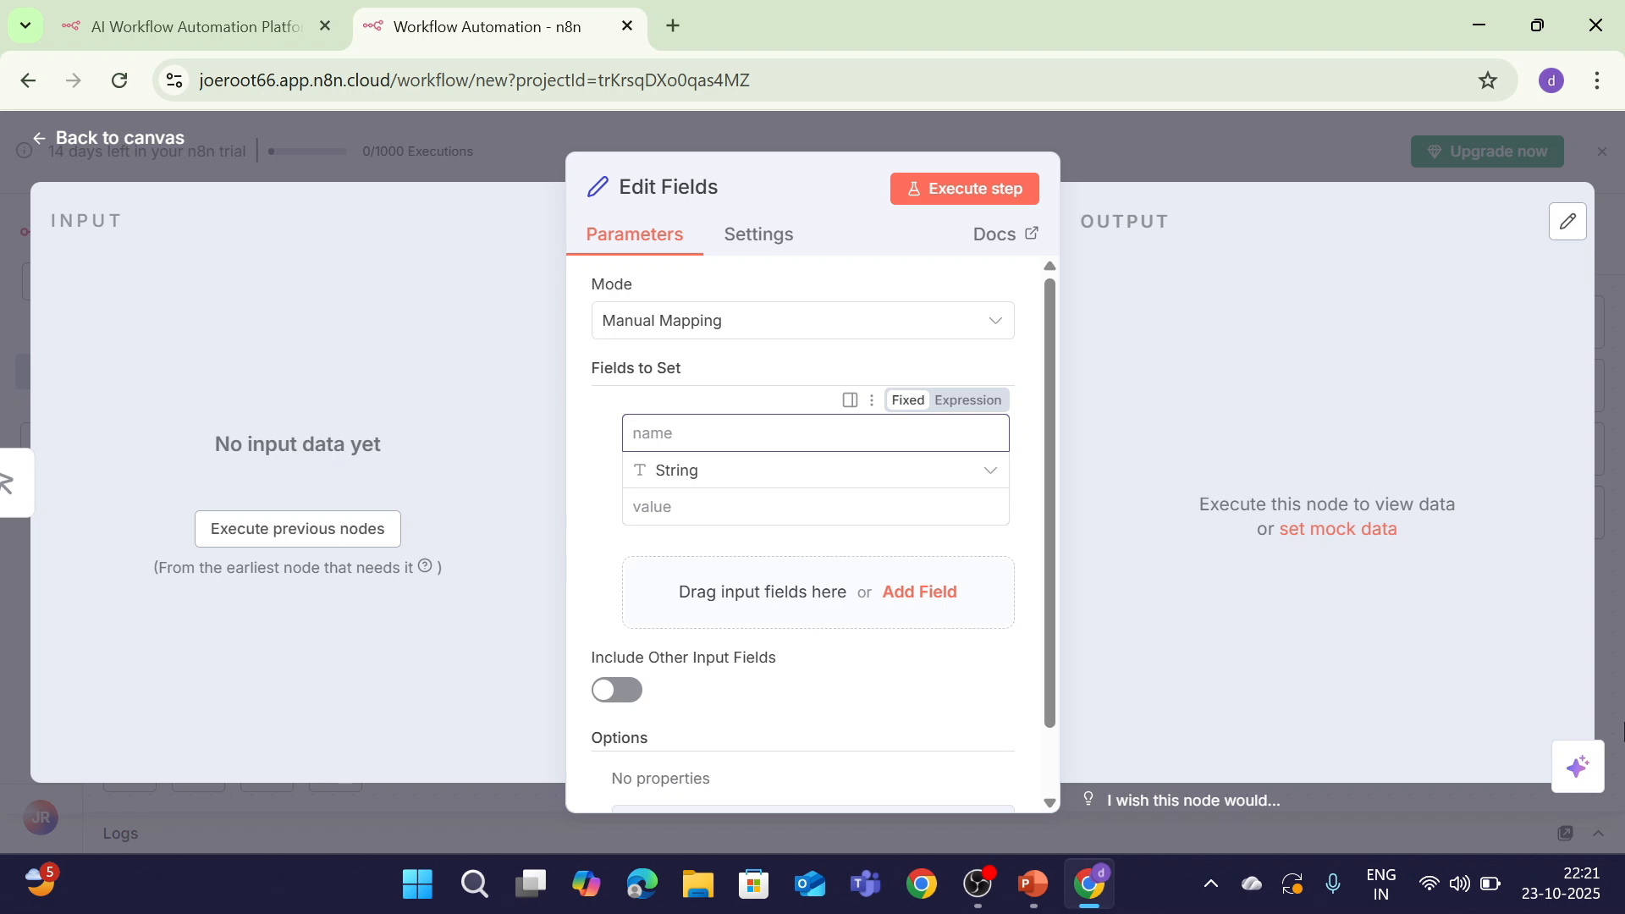
Define a string field called Student_name with the student's first name as its value.
type("Student_name")
left_click(815, 506)
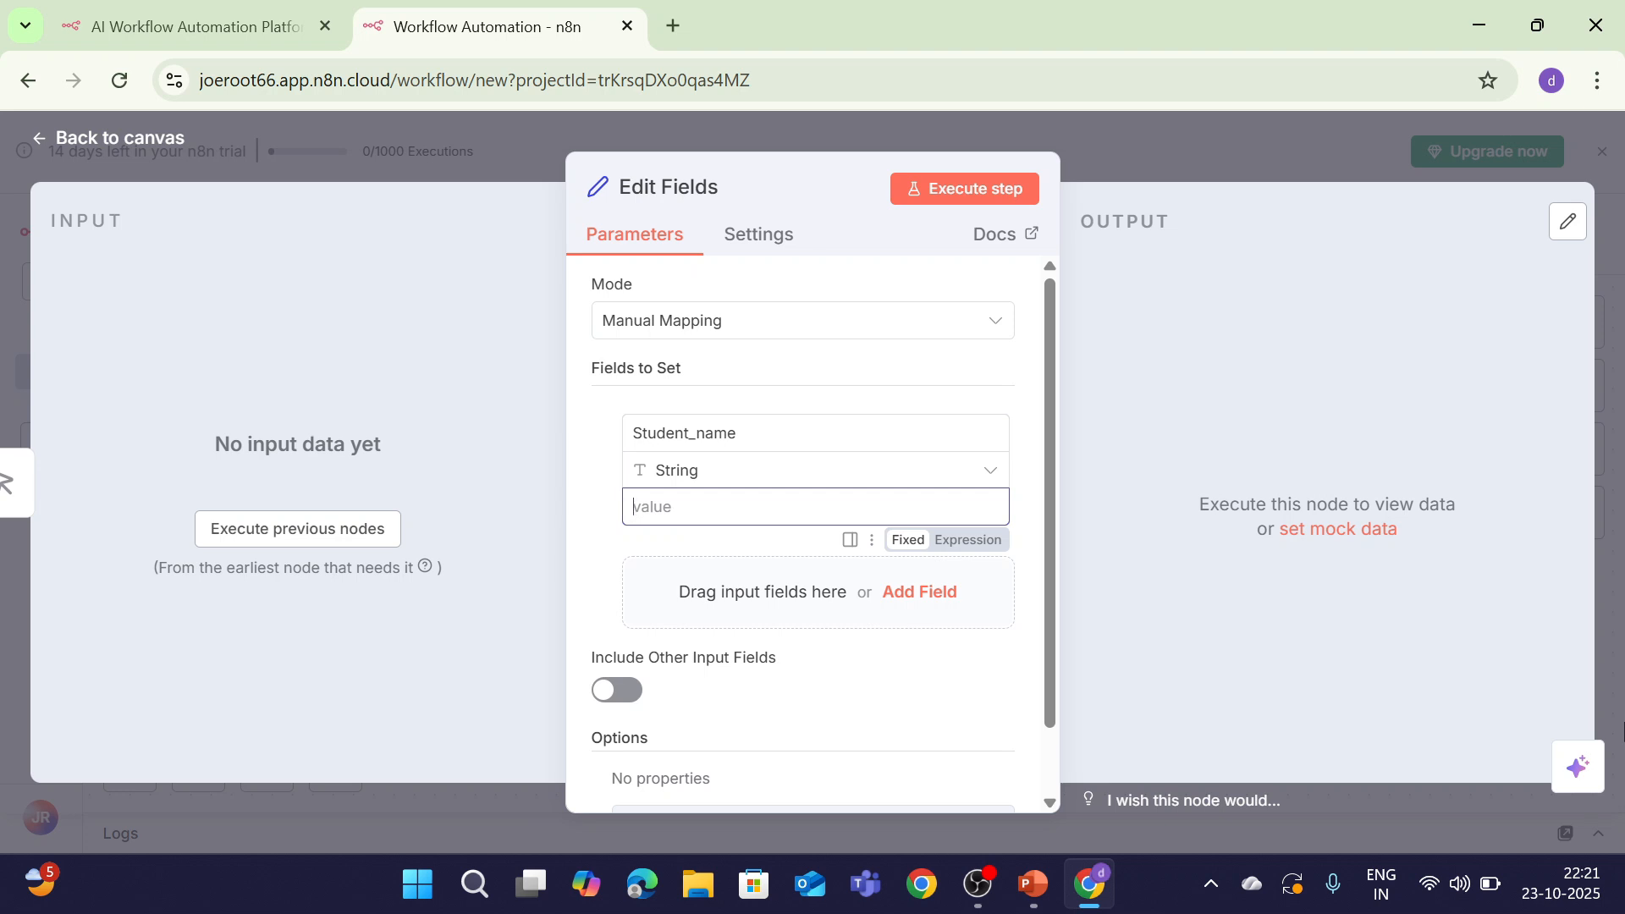
type("Will")
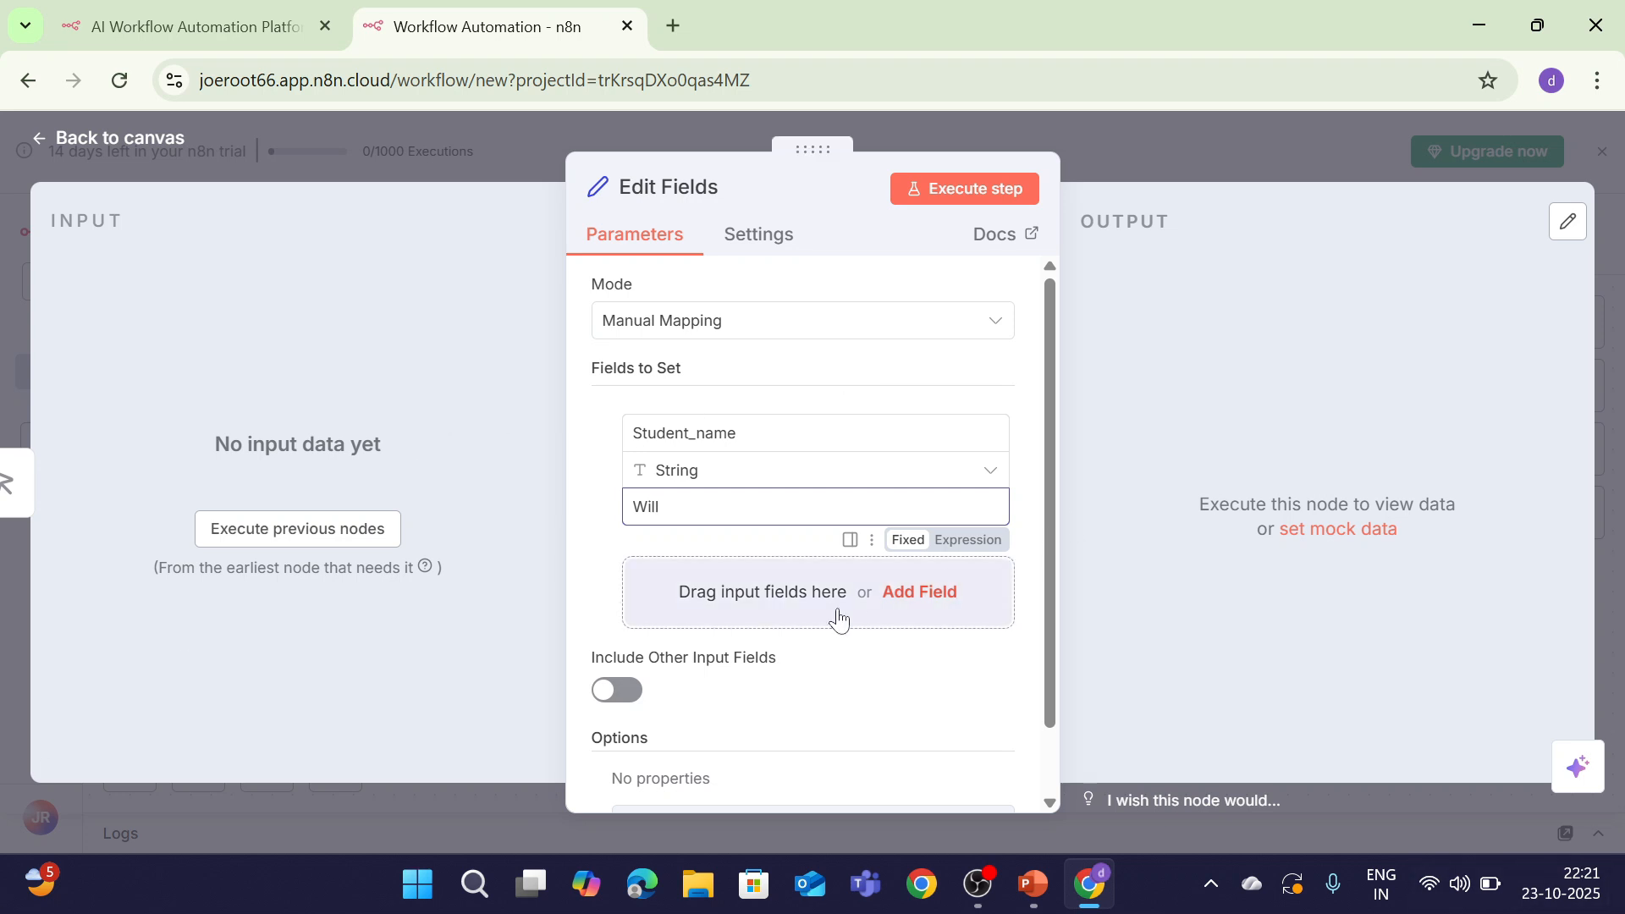
Add a Last_name string field with the student's surname as its value, and execute the Edit Fields node.
left_click(873, 595)
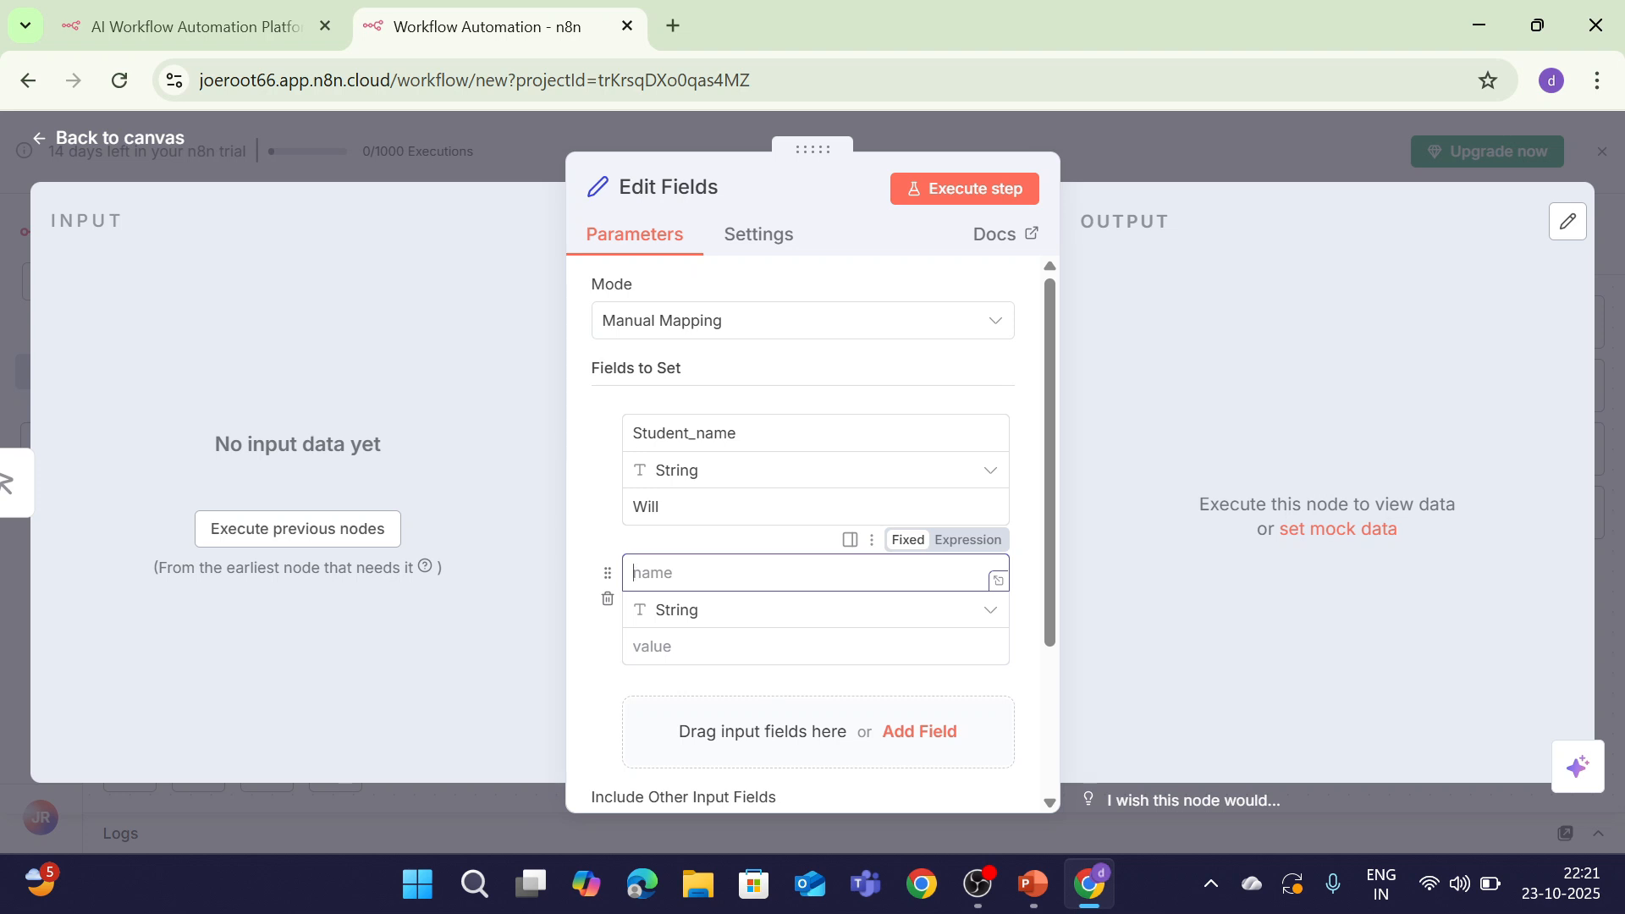
type("mar")
key("BackSpace")
key("BackSpace")
type("l")
key("BackSpace")
type("Last_name")
left_click(643, 646)
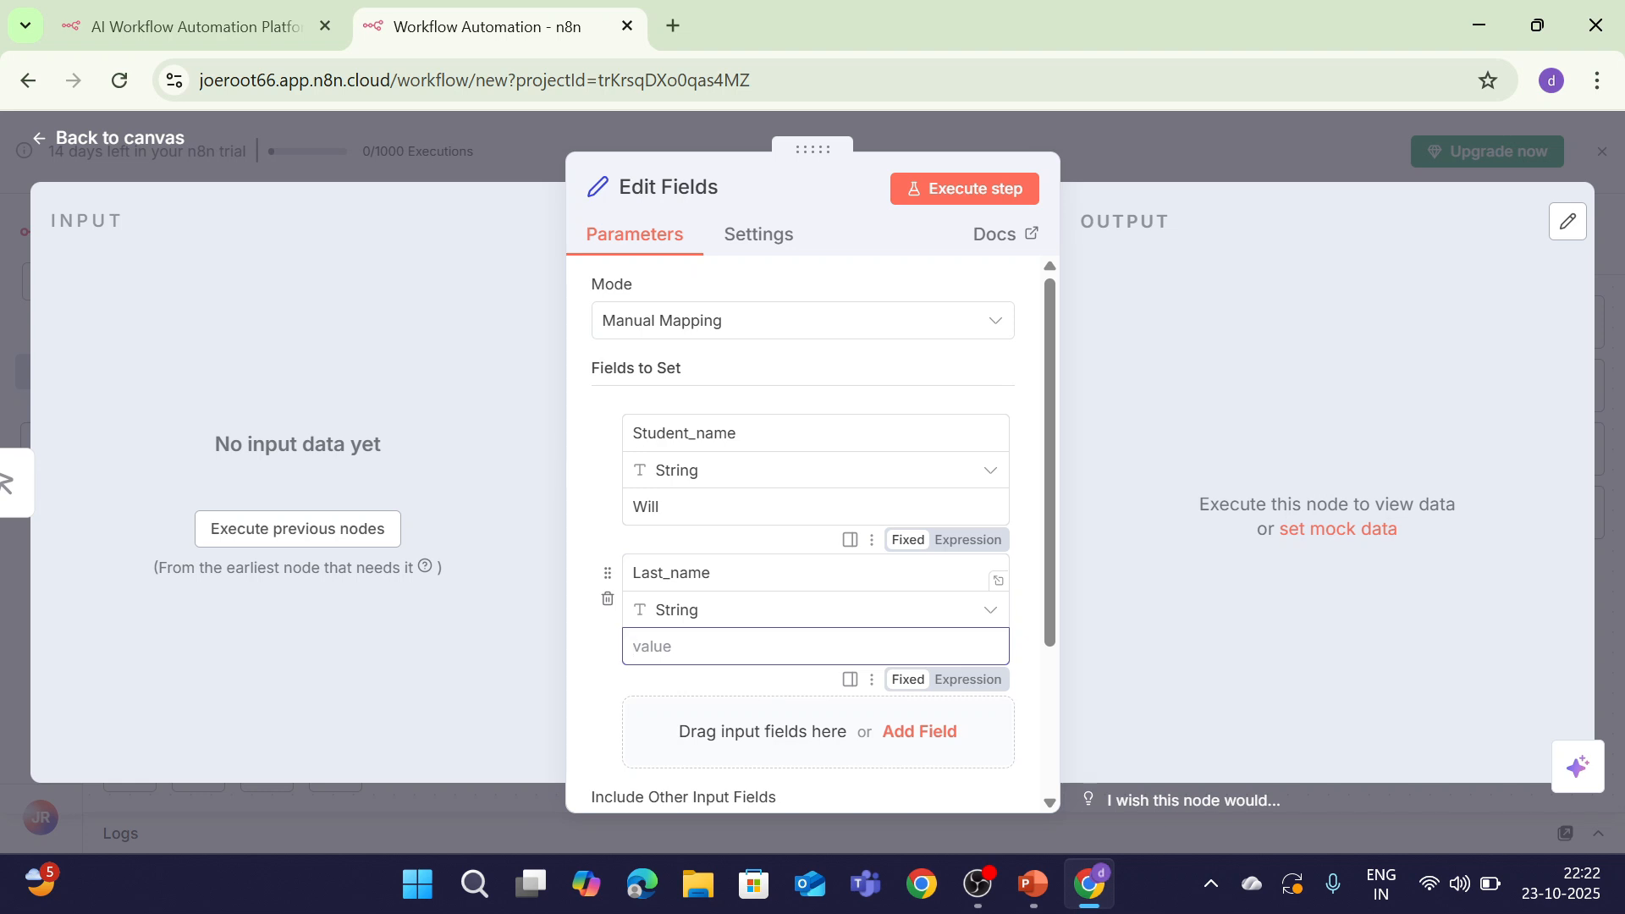
type("Byers")
left_click(931, 200)
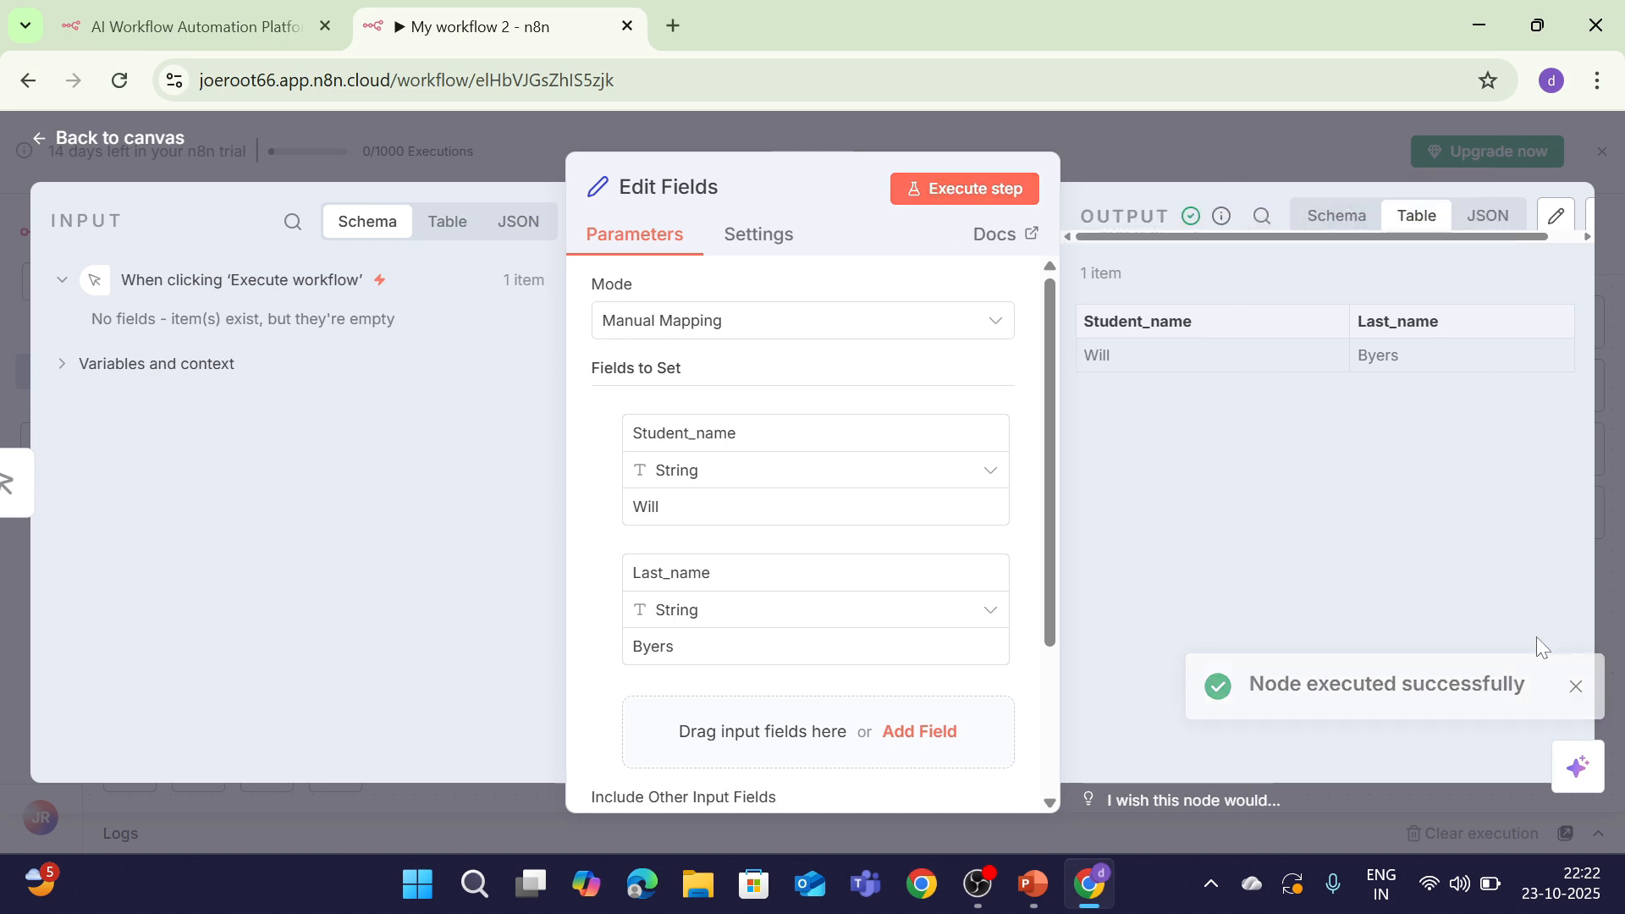
Open the documentation linked from the Pin data help and read through the Data pinning and Data editing pages.
left_click_drag(1238, 237, 1465, 228)
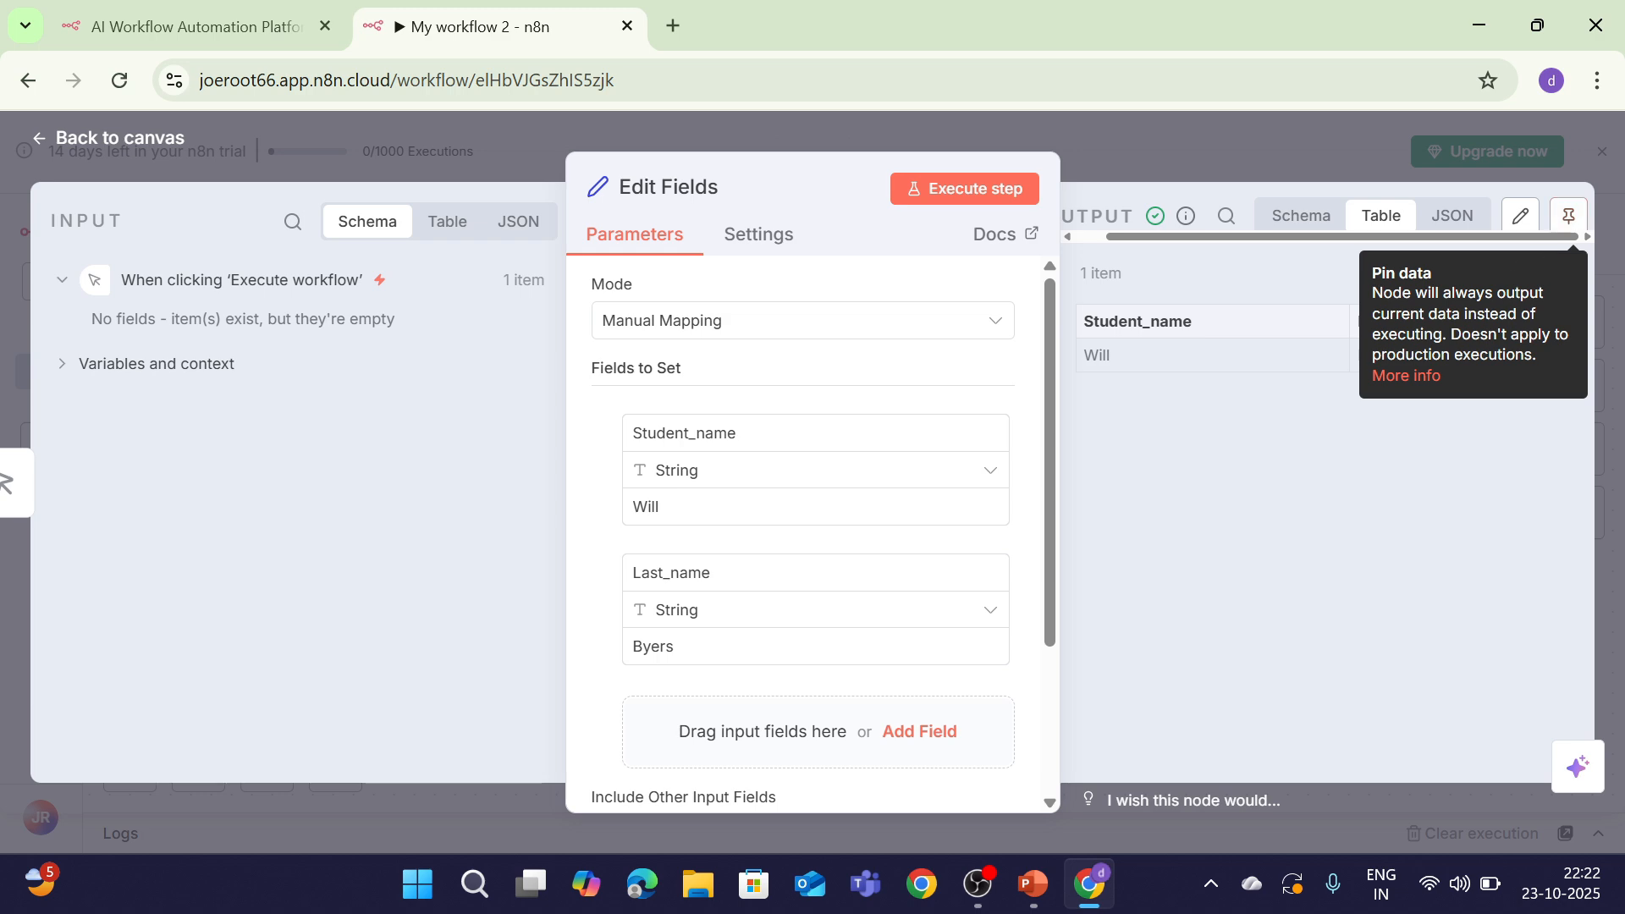
left_click(1413, 376)
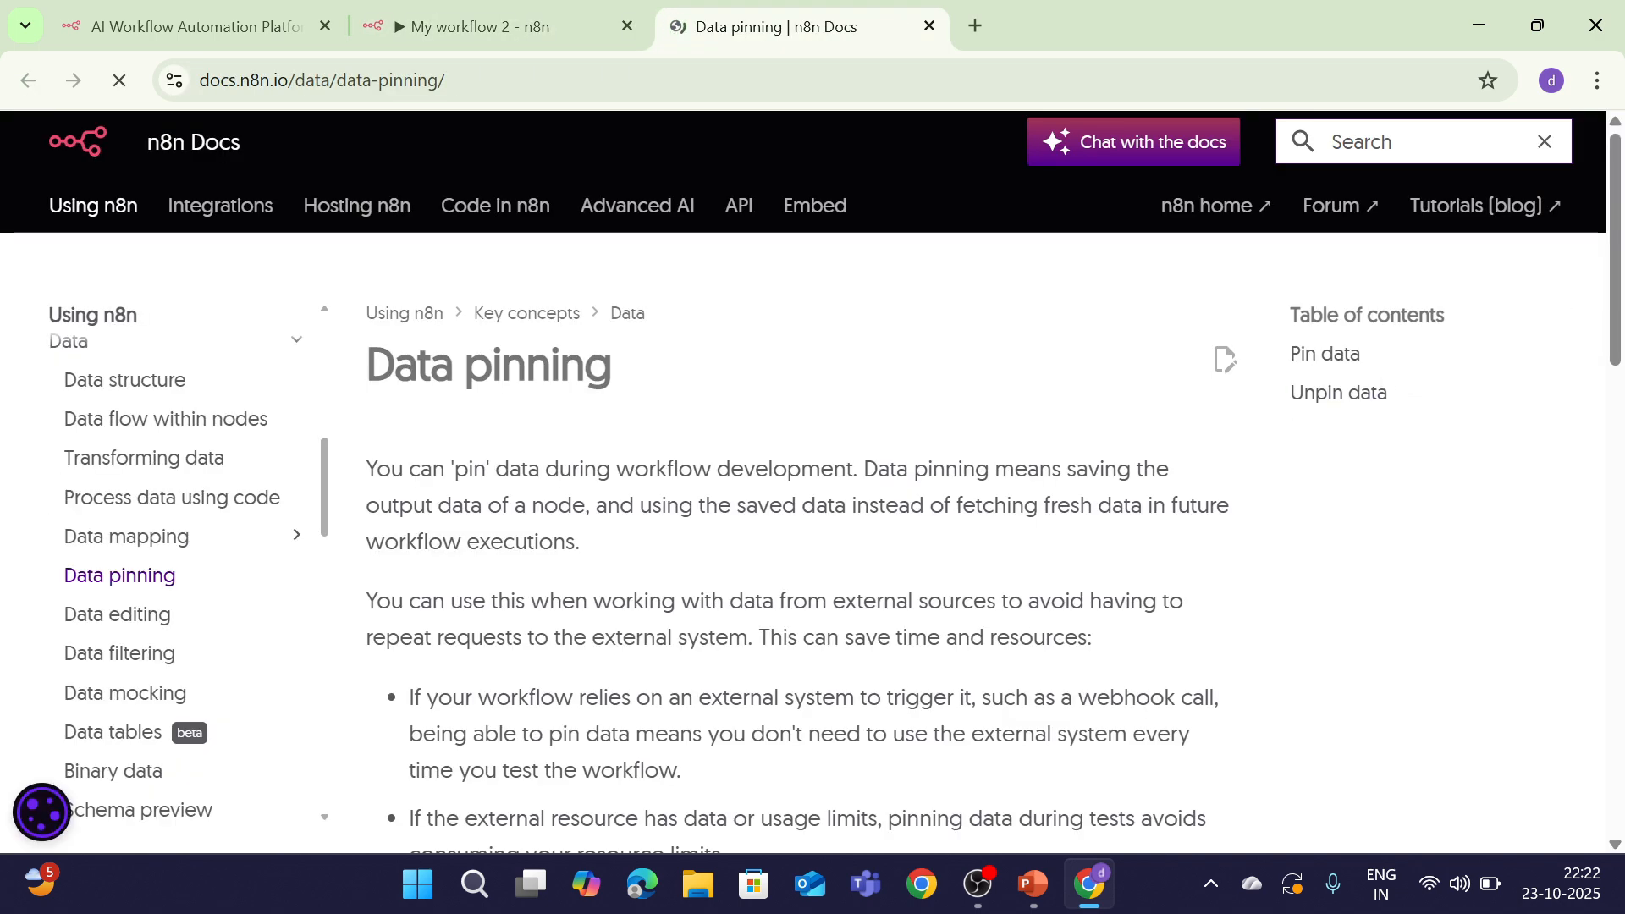
scroll(489, 491, "down", 10)
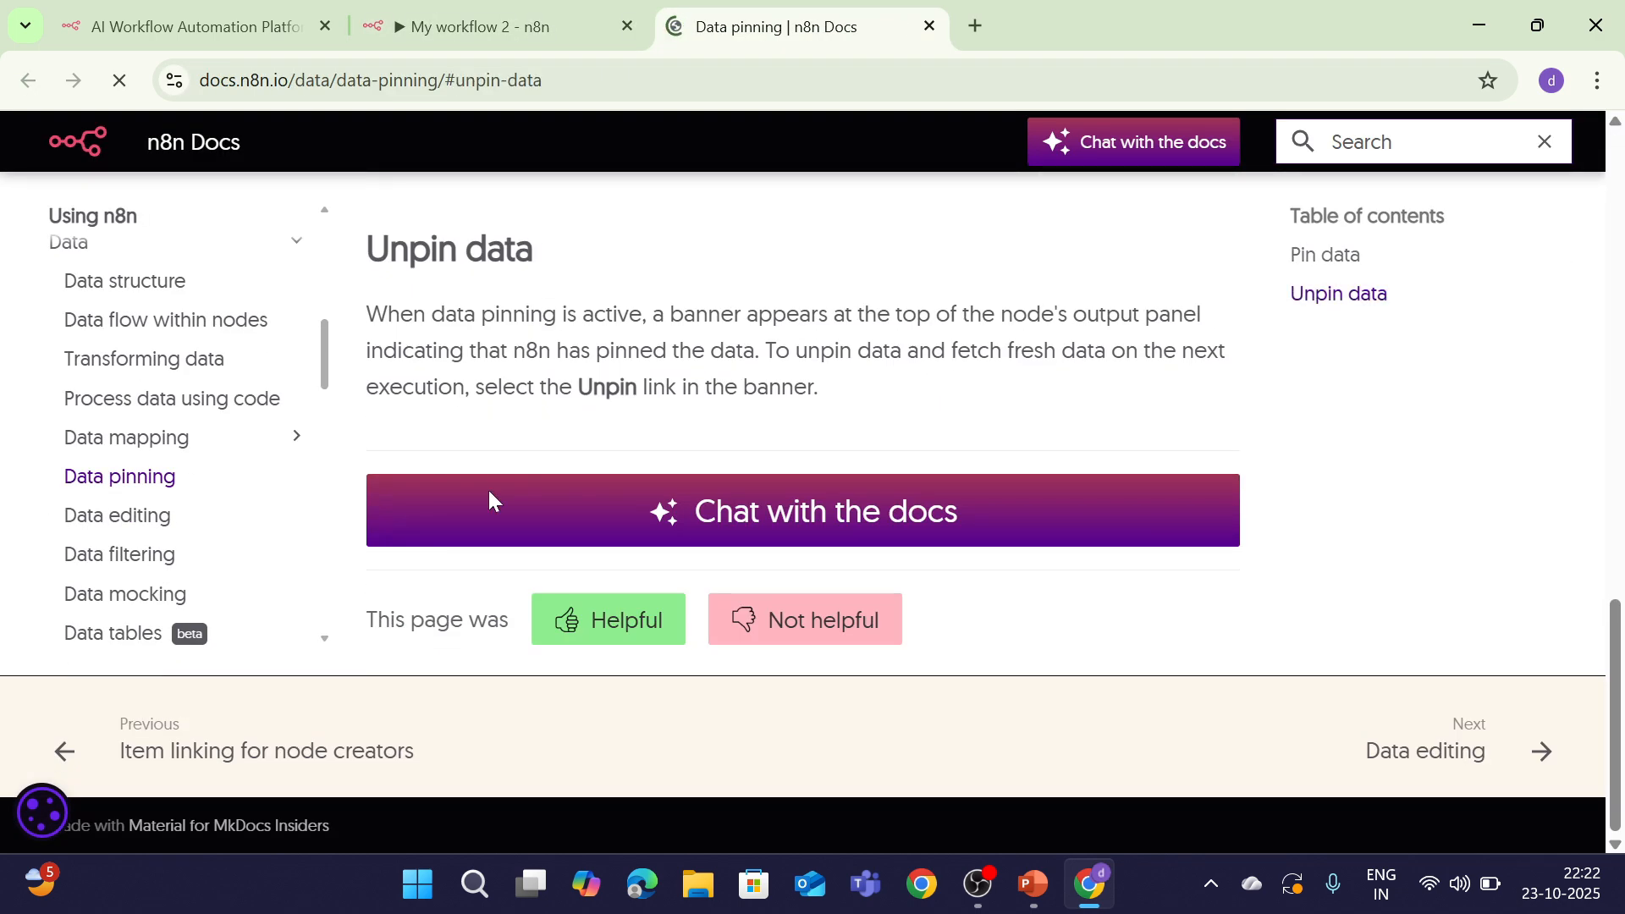
scroll(491, 499, "up", 7)
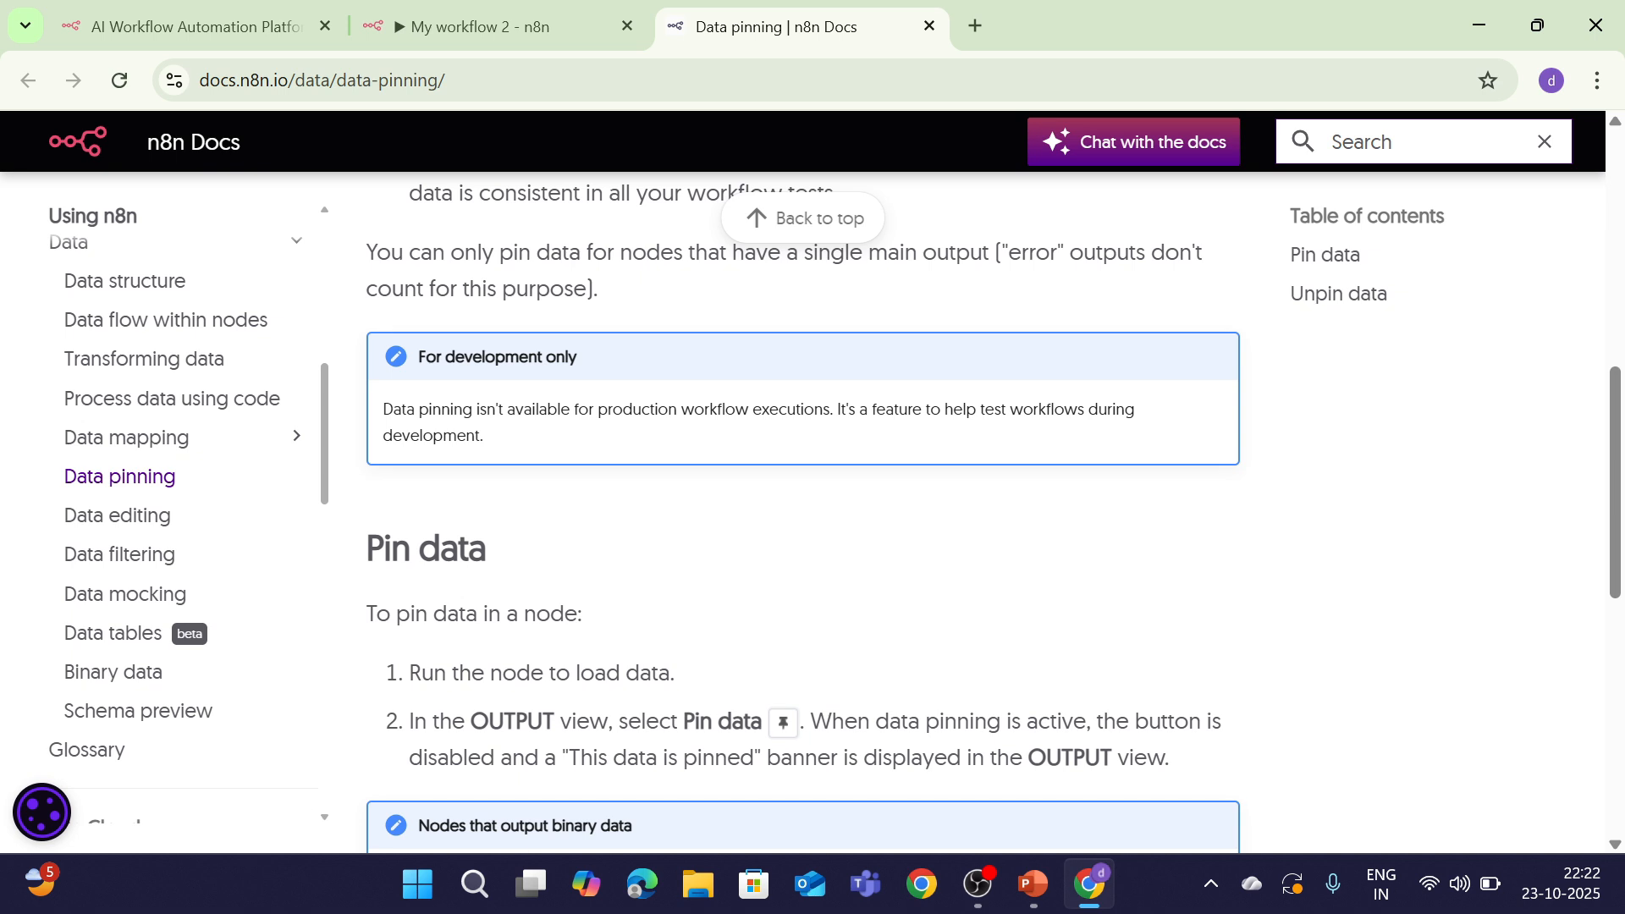
left_click_drag(1612, 506, 1608, 700)
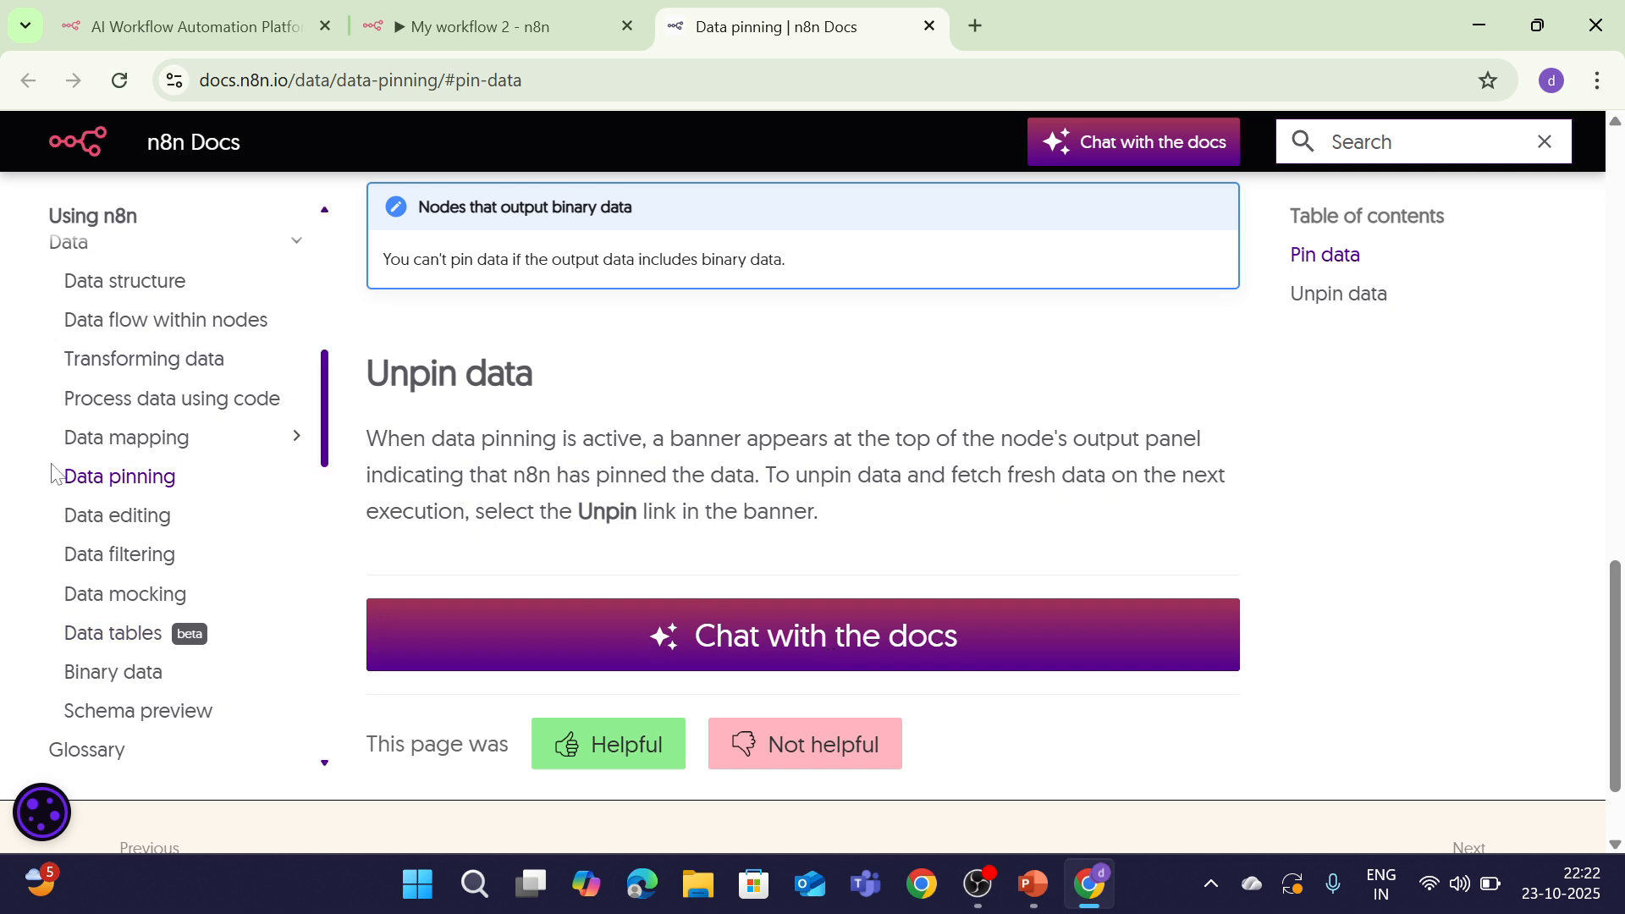
left_click(132, 516)
scroll(804, 508, "down", 12)
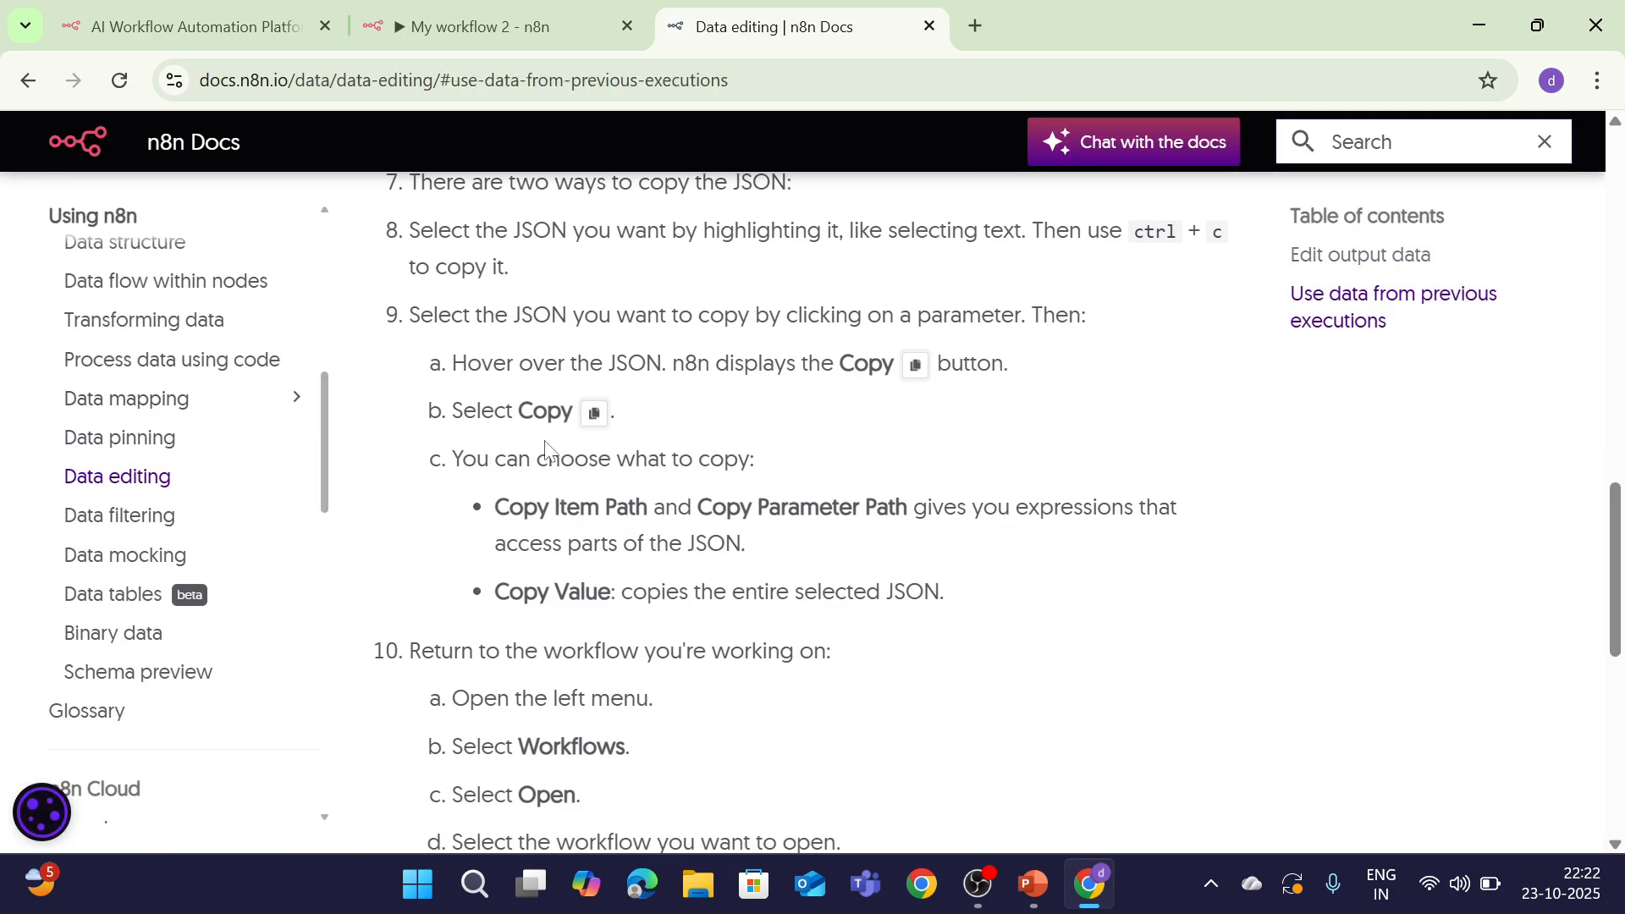
scroll(545, 449, "up", 10)
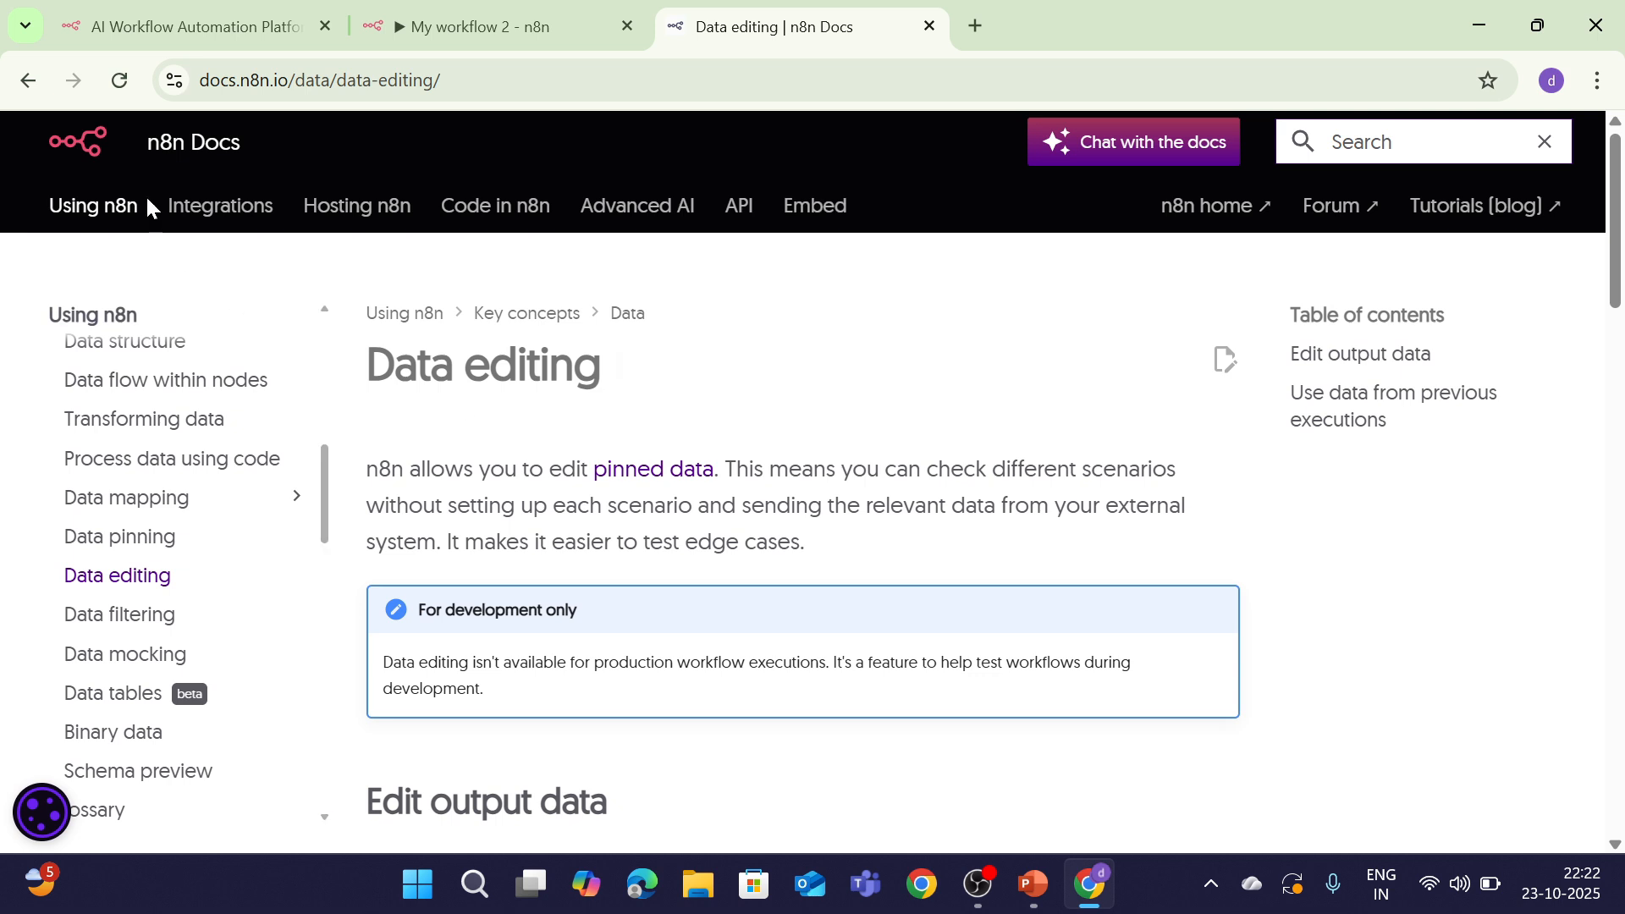
Return to the workflow and pin the Edit Fields output, unpin it, and pin it again.
left_click(554, 12)
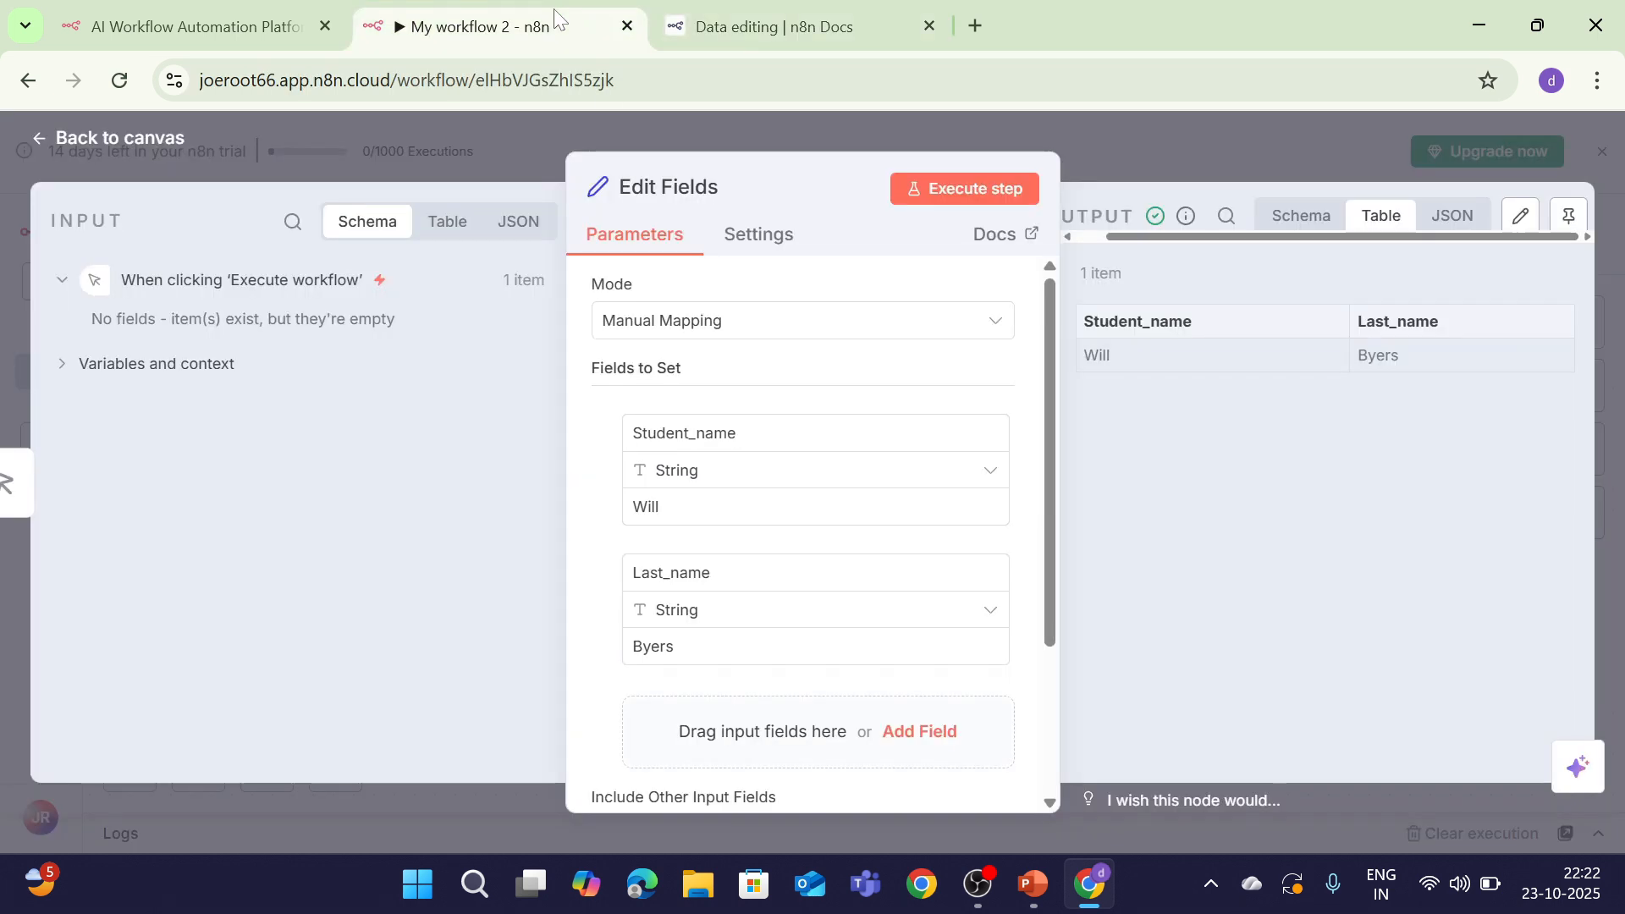
left_click(1576, 219)
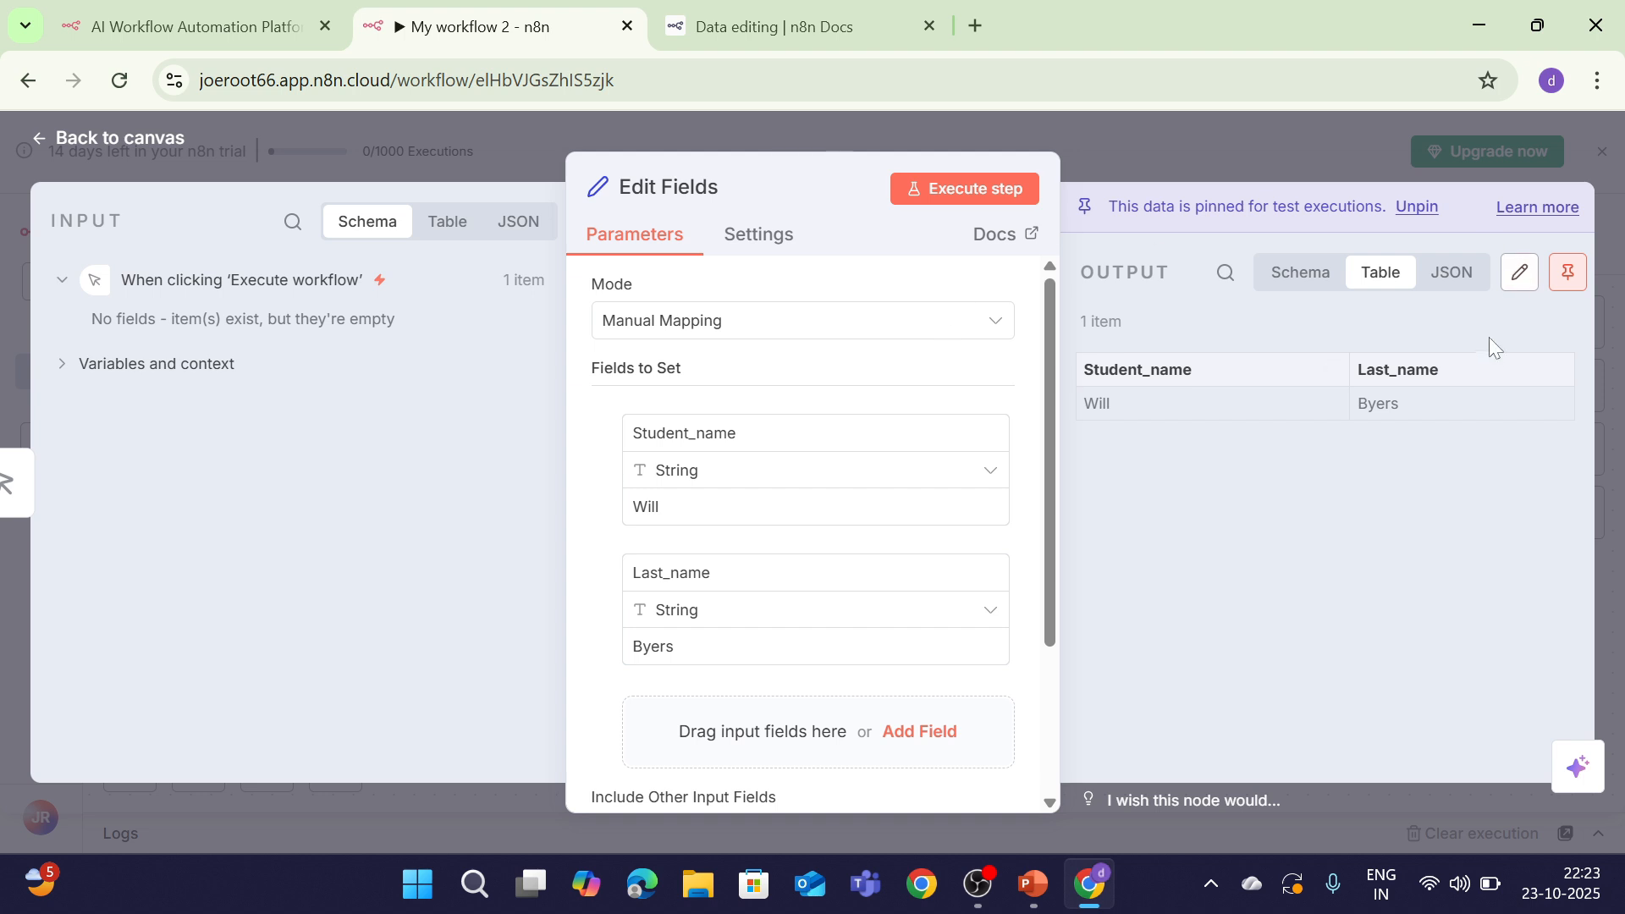
left_click(1567, 271)
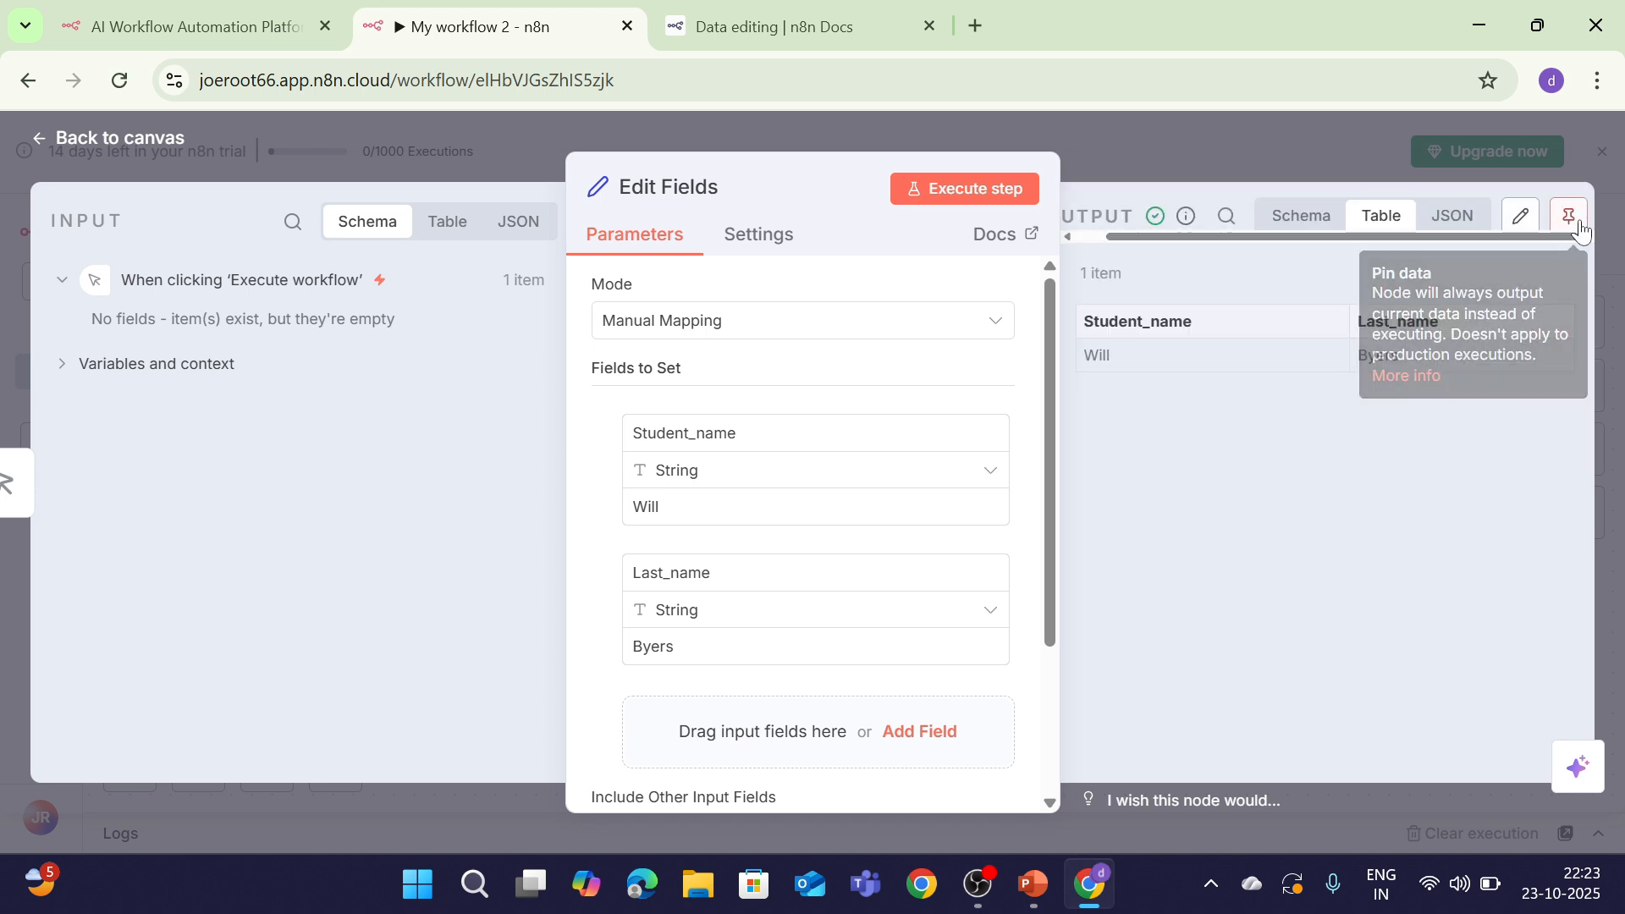
left_click(1574, 214)
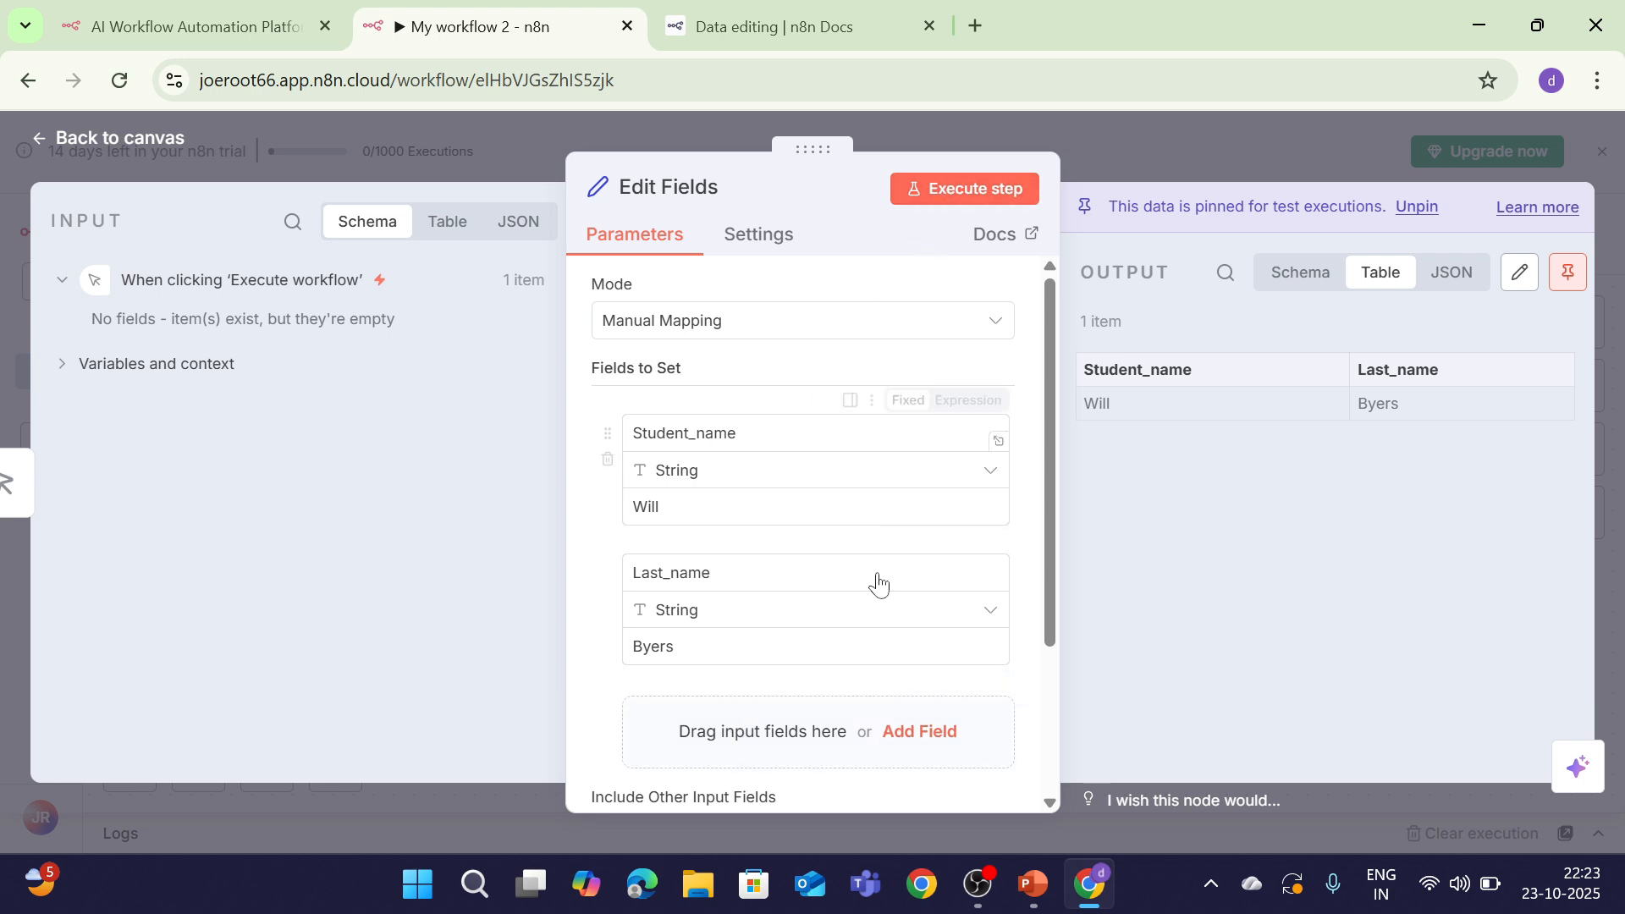
Add a blank third field, replace the Student_name value with another first name, and rerun the node by unpinning its output.
left_click(930, 732)
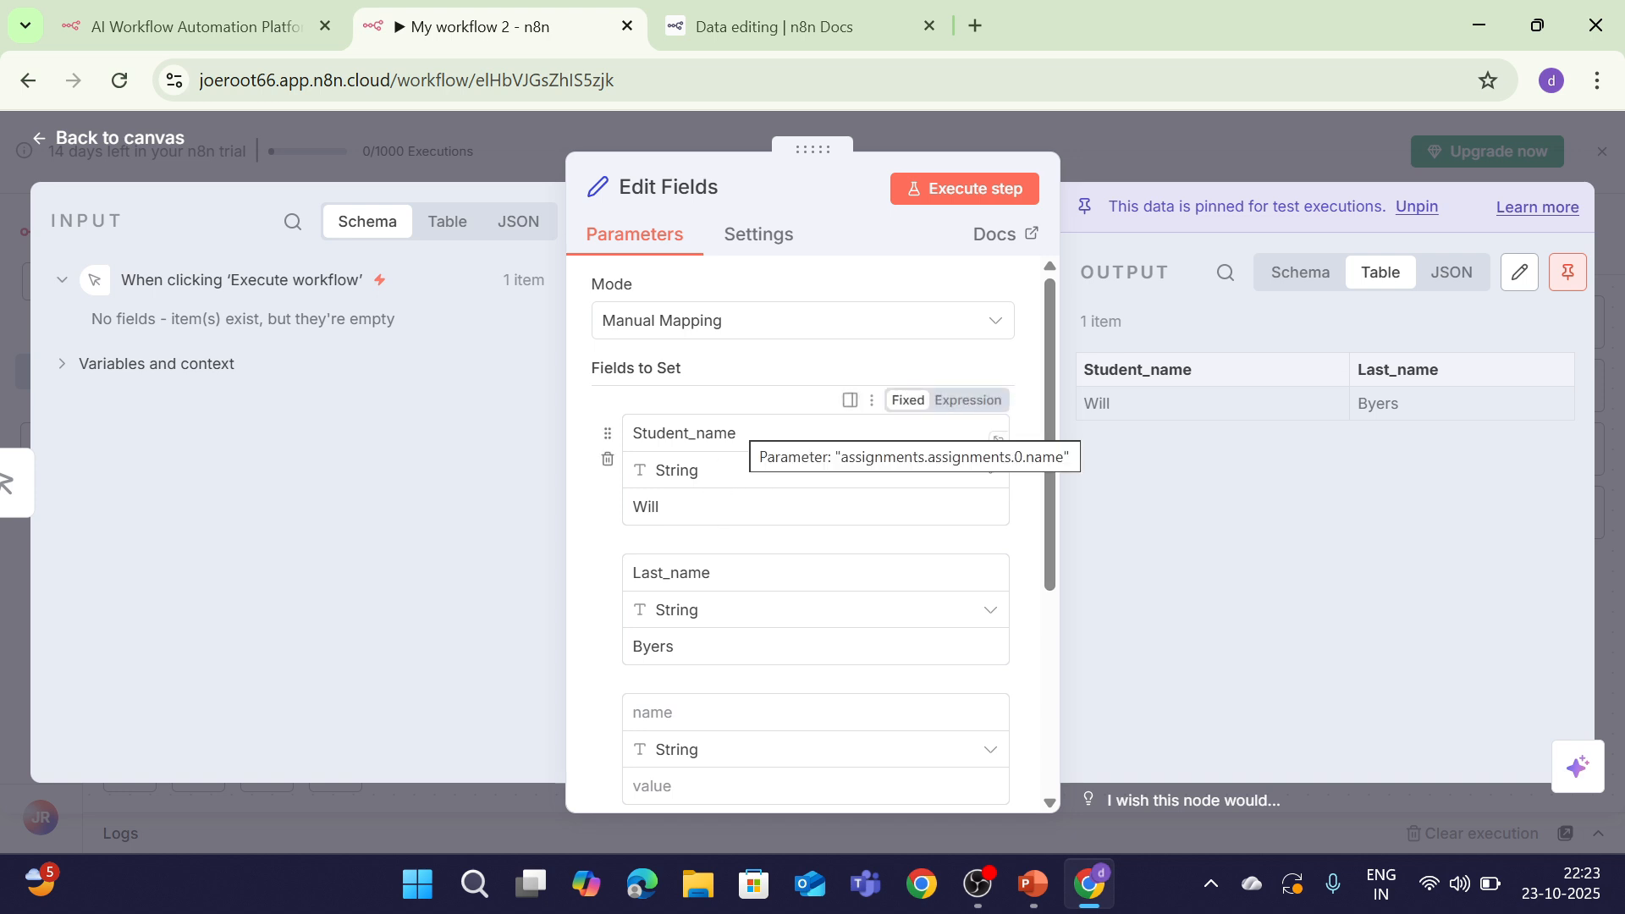
left_click(673, 506)
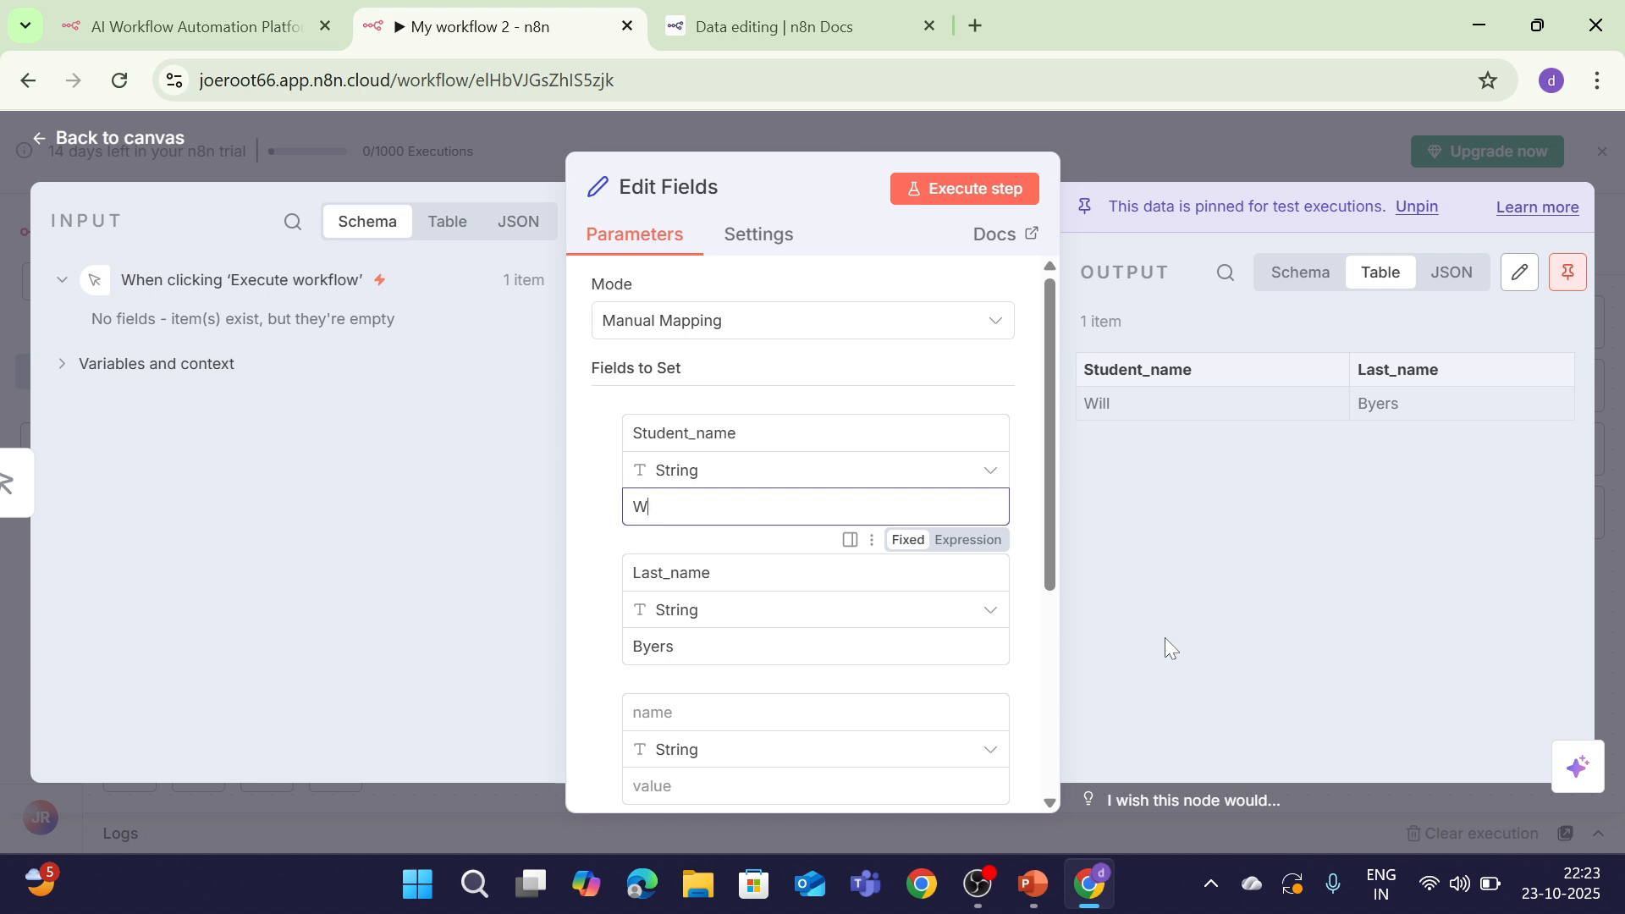
key("BackSpace")
type("Jonathan")
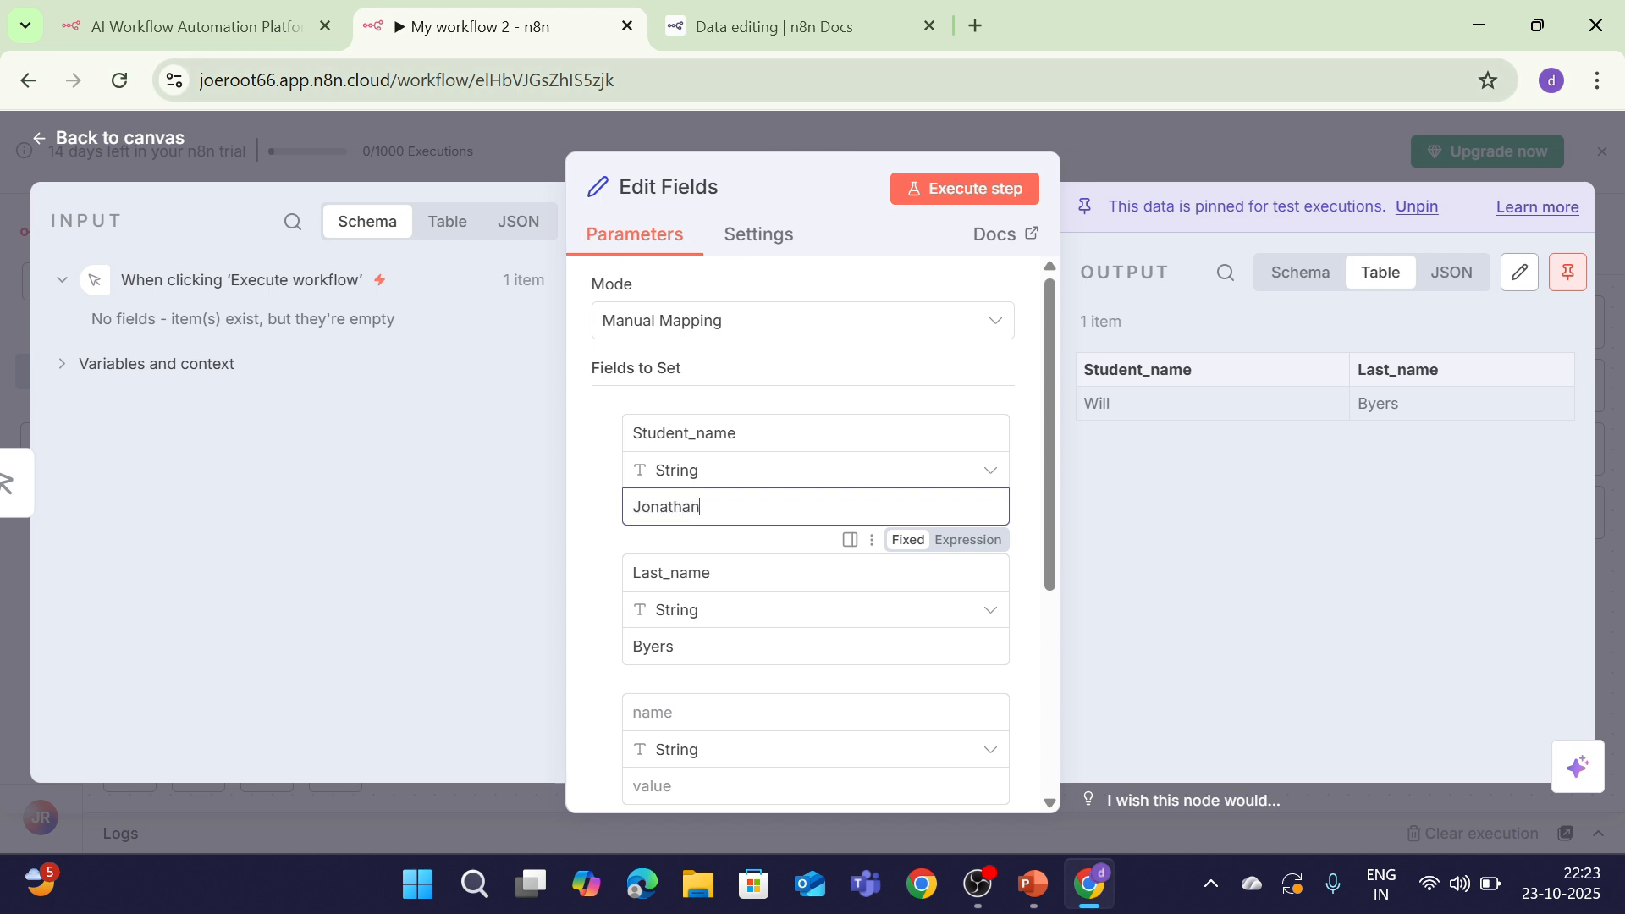
left_click(919, 190)
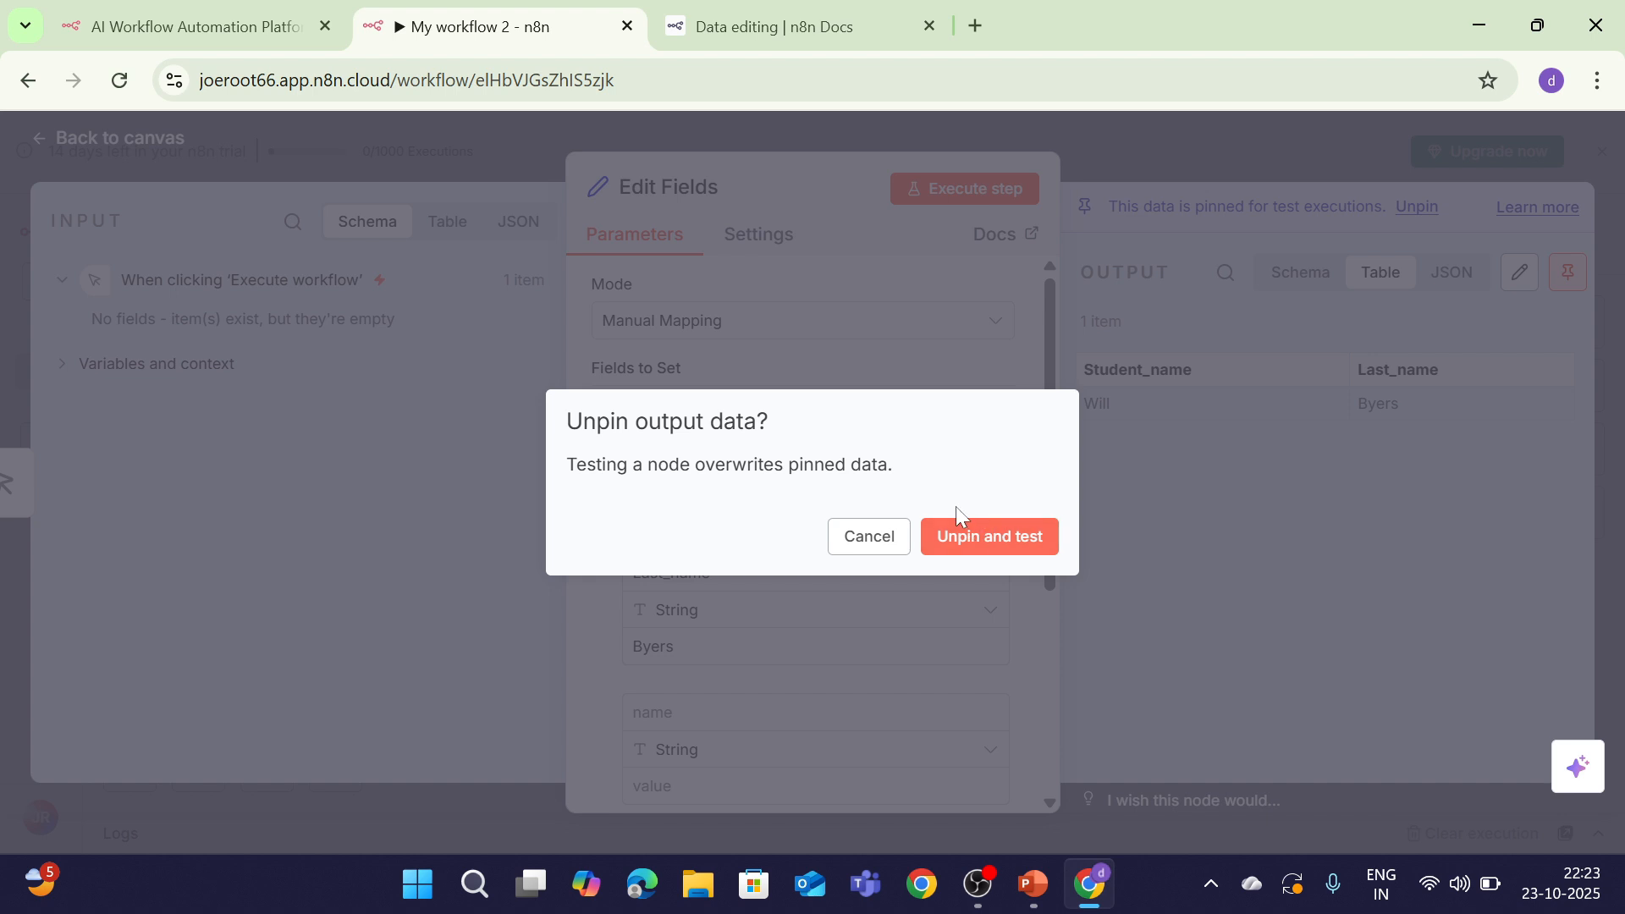
left_click(943, 550)
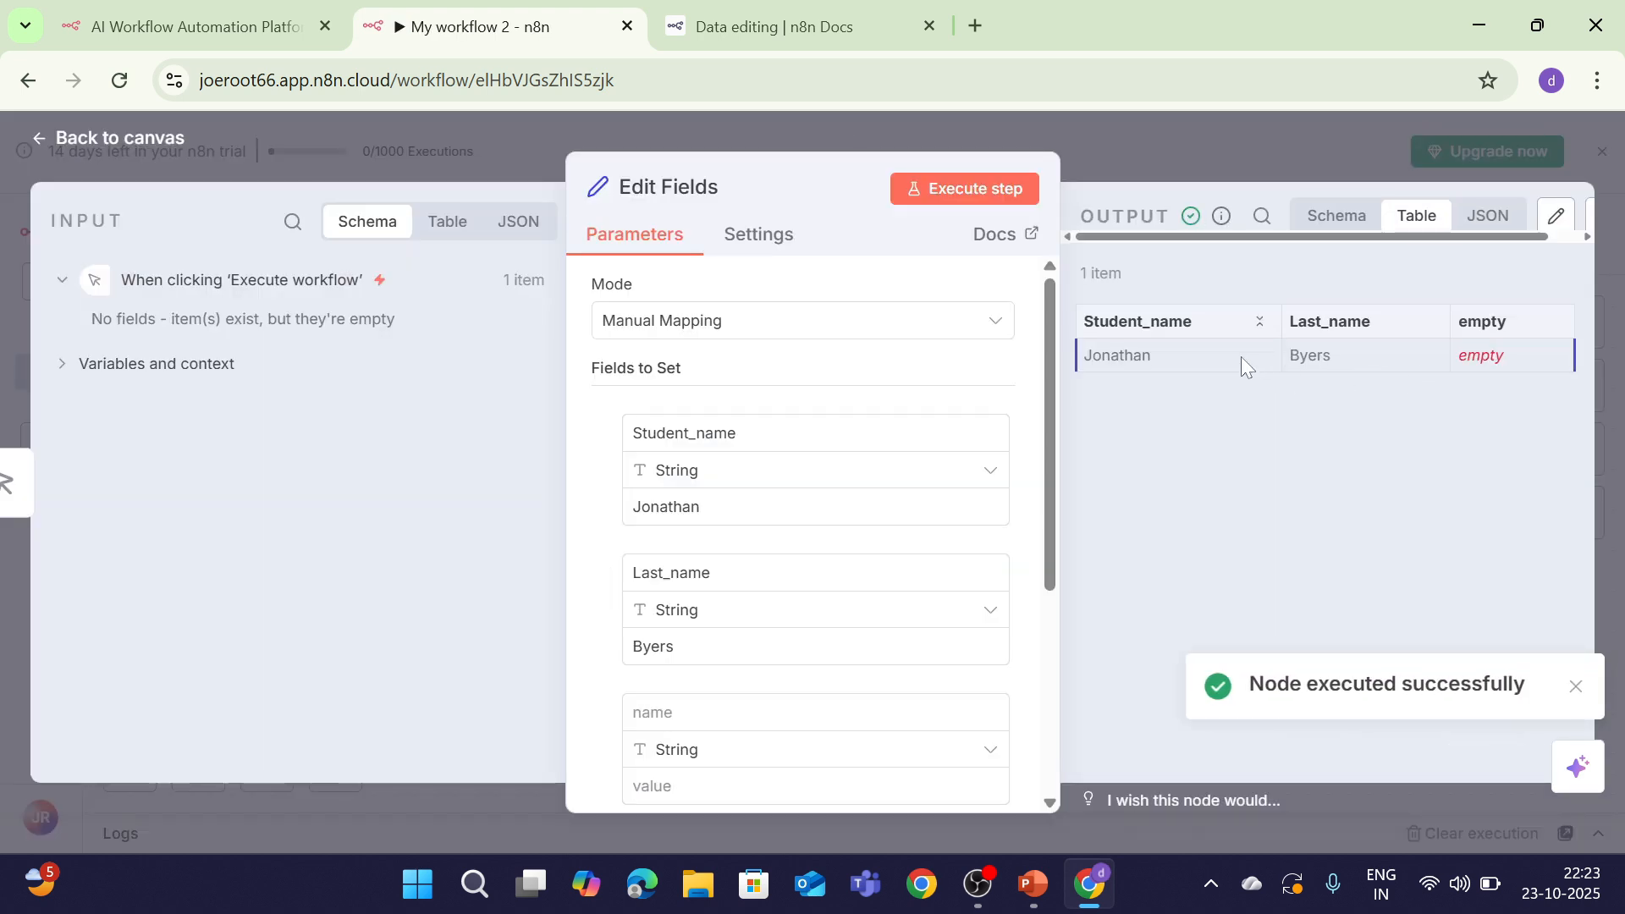
Delete the blank third field from the Edit Fields node and execute the node again.
left_click(1576, 687)
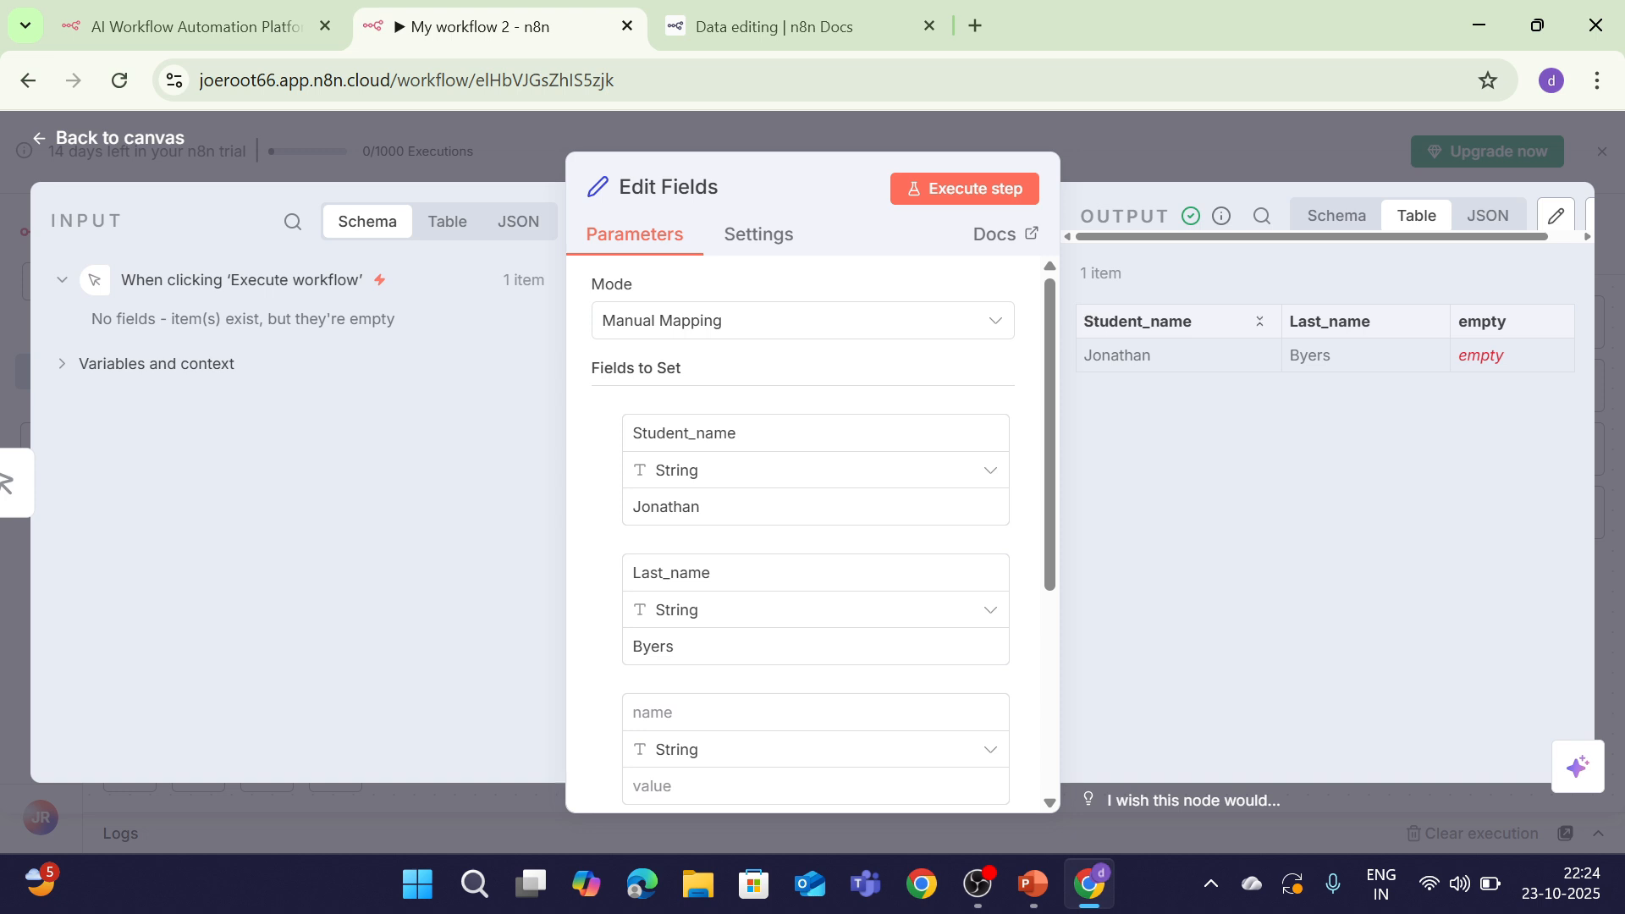
left_click_drag(1082, 320, 1246, 342)
left_click(1137, 367)
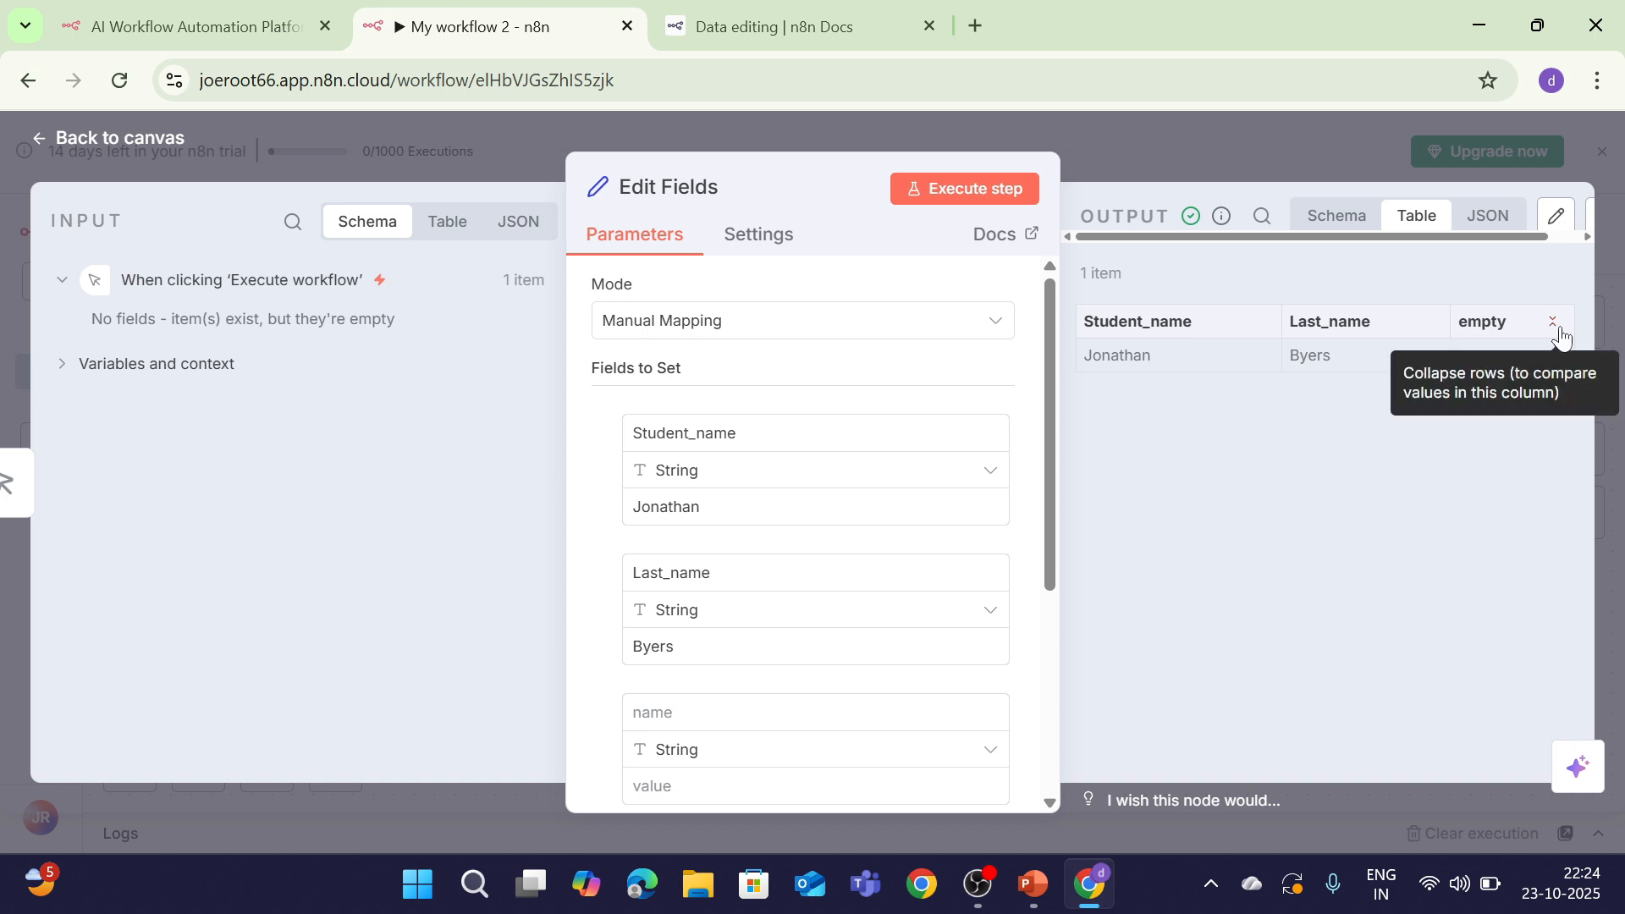
scroll(874, 744, "down", 5)
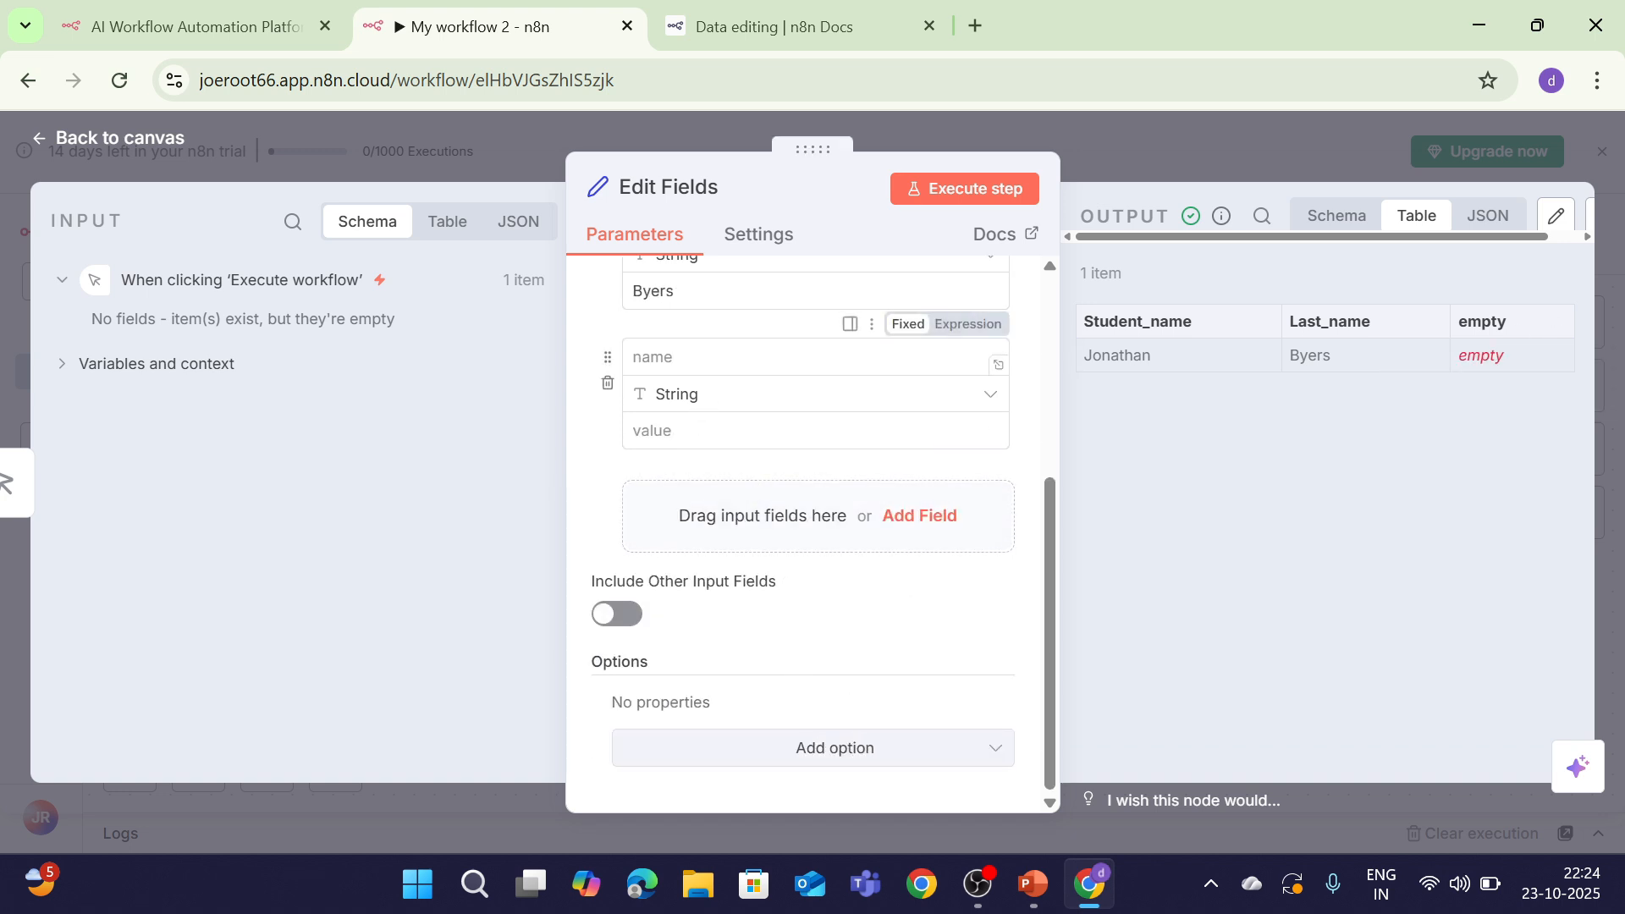
left_click(607, 383)
left_click(982, 188)
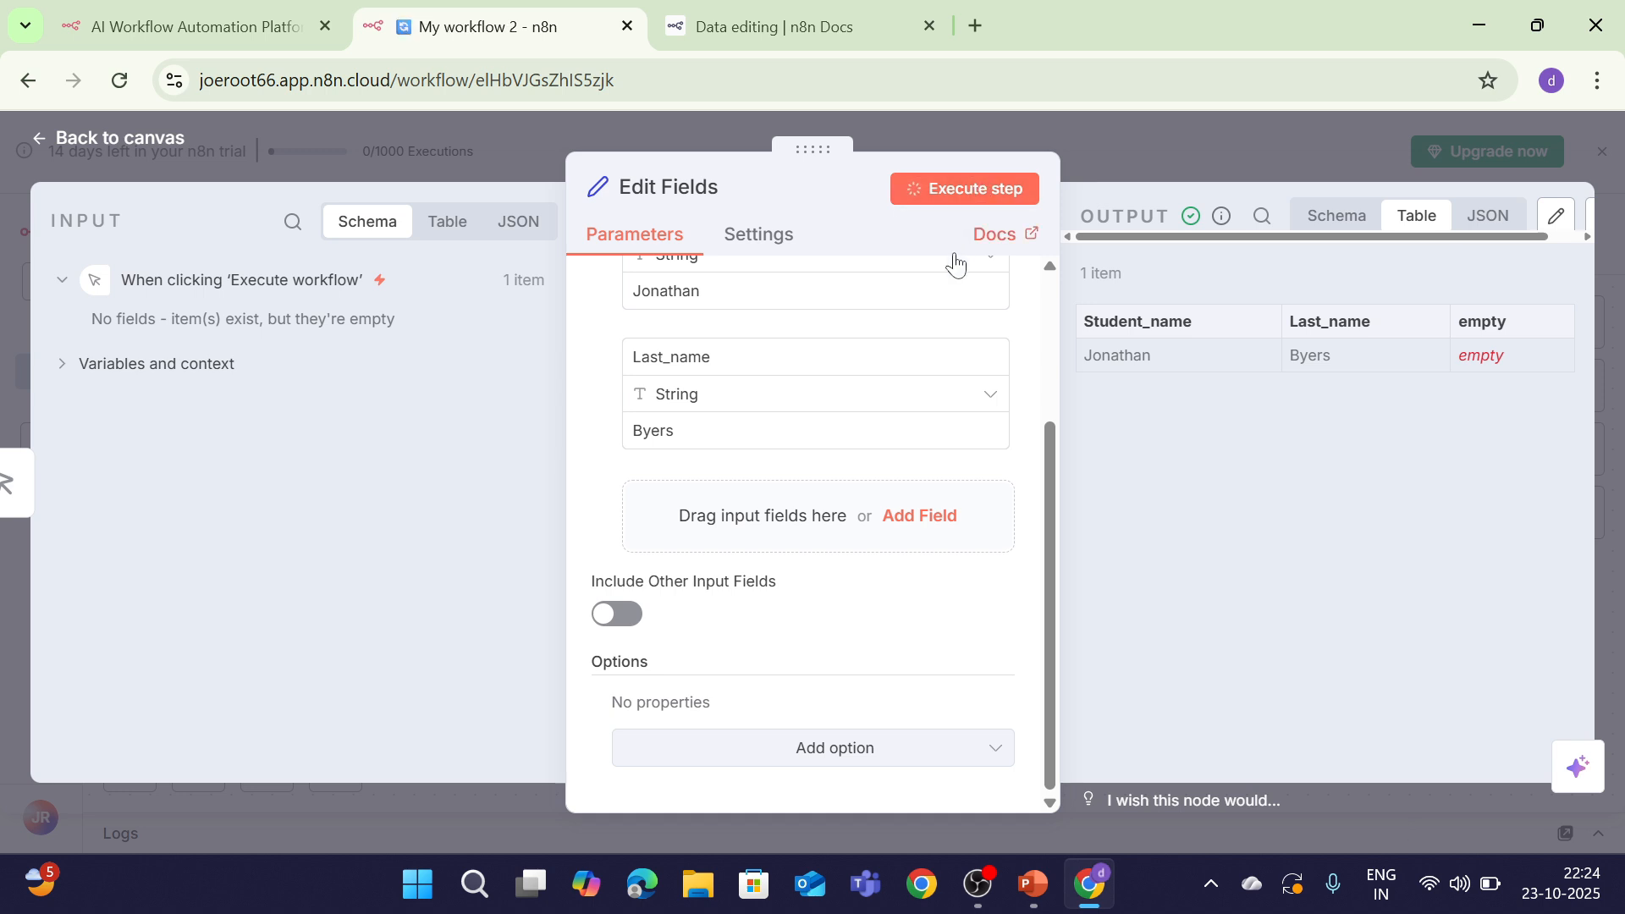
left_click(1575, 686)
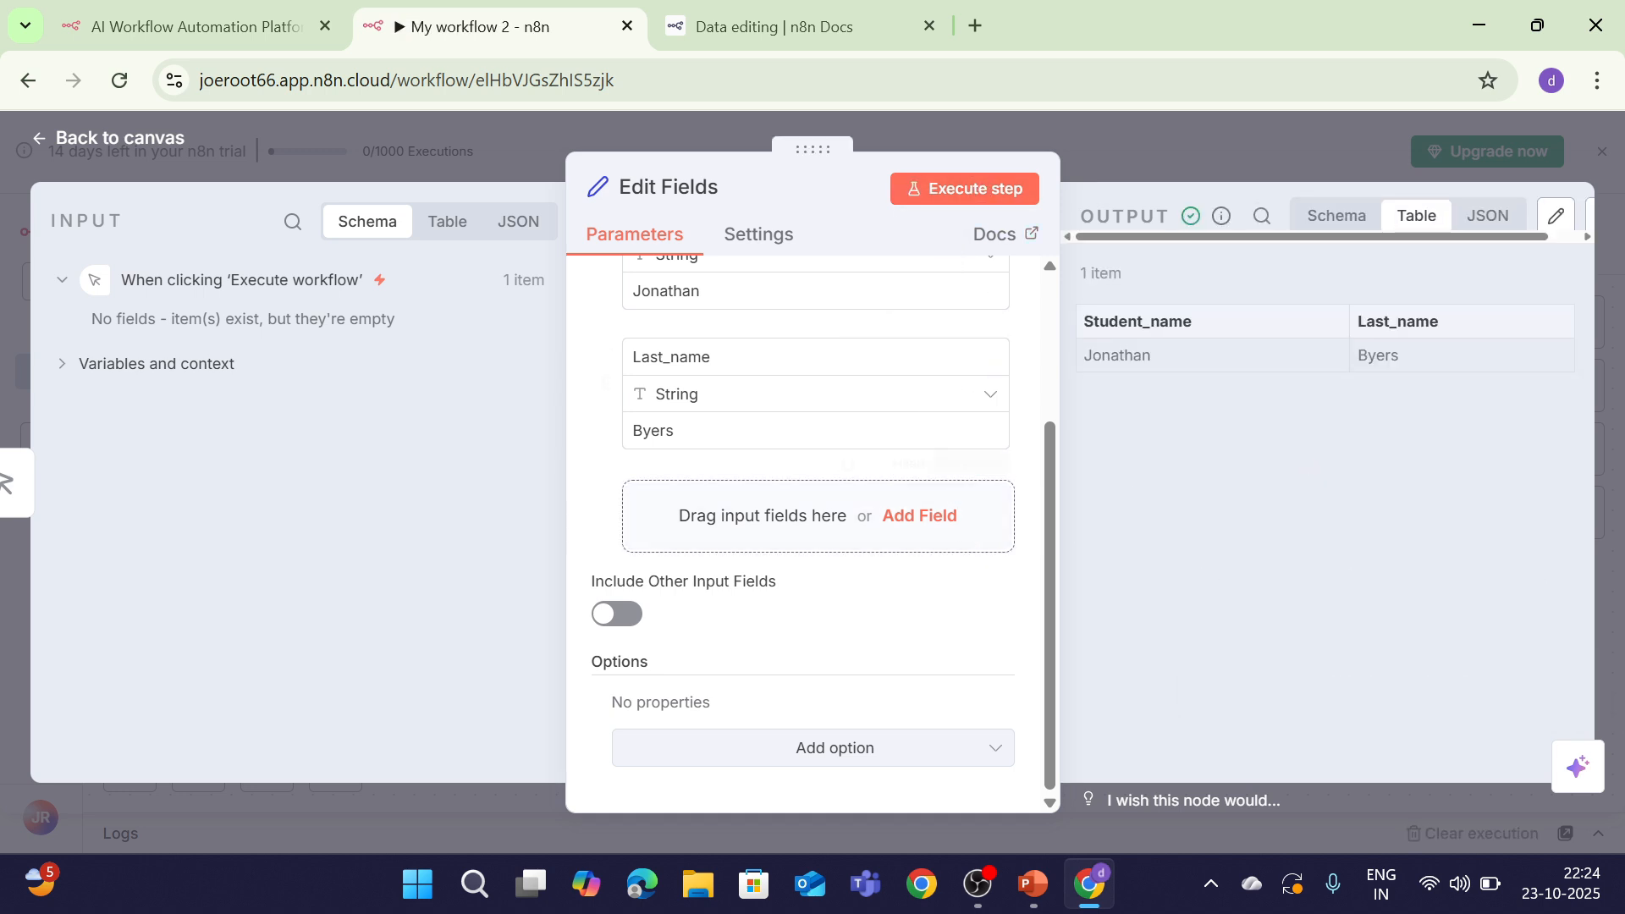
Pin the rerun node's output data and remove the pin again.
left_click_drag(1048, 607, 1104, 608)
left_click_drag(1480, 238, 1517, 251)
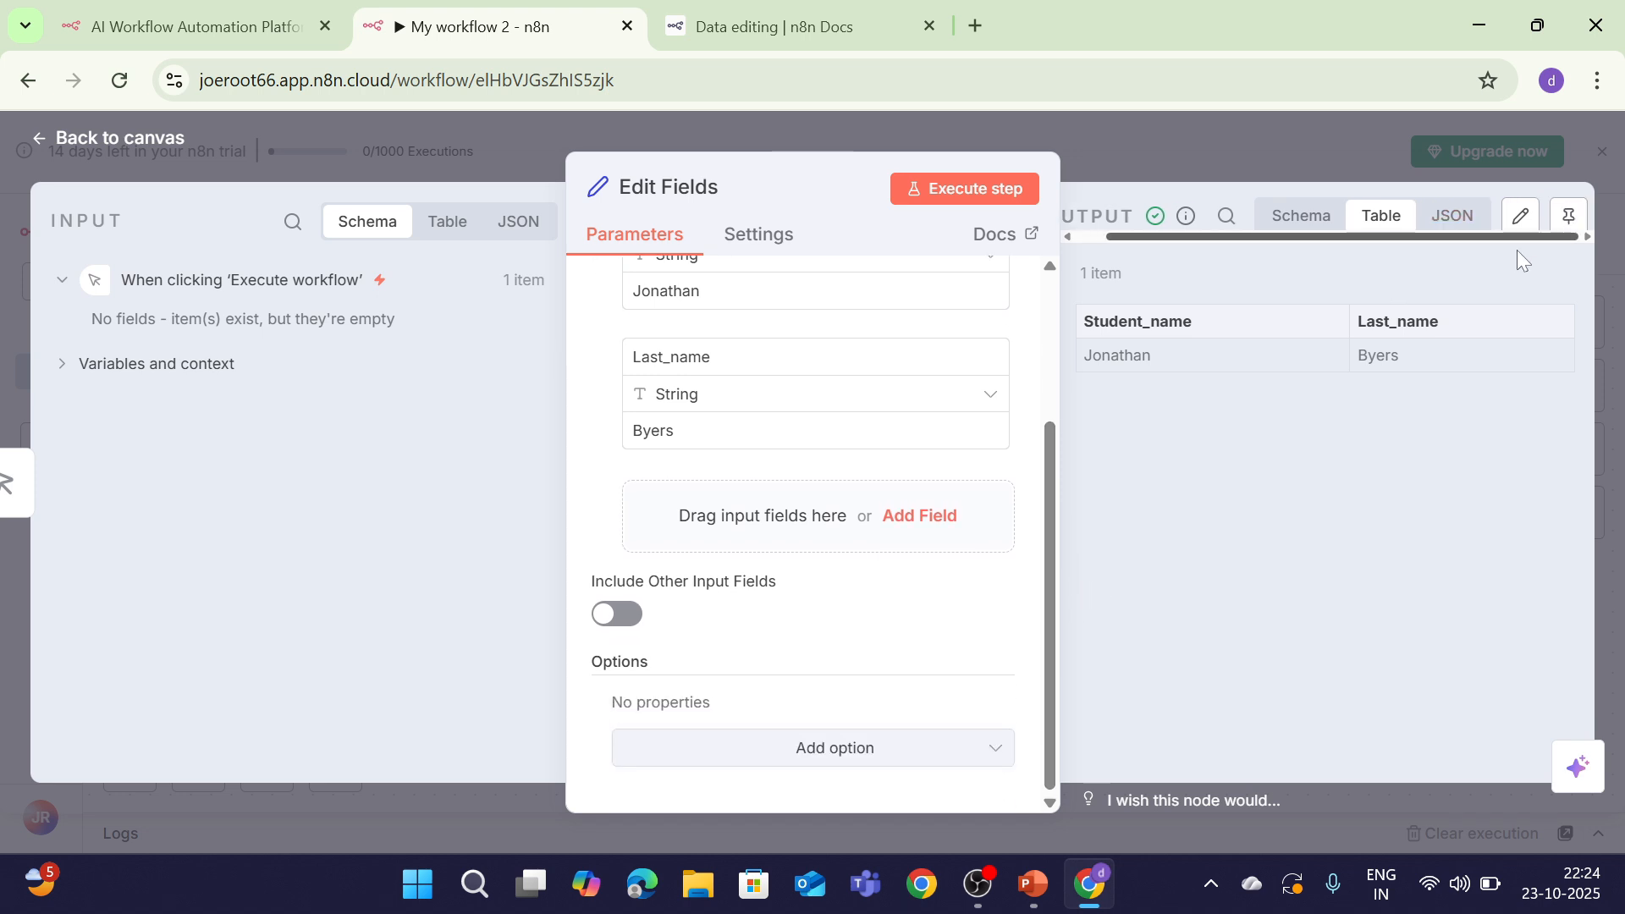
left_click(1567, 217)
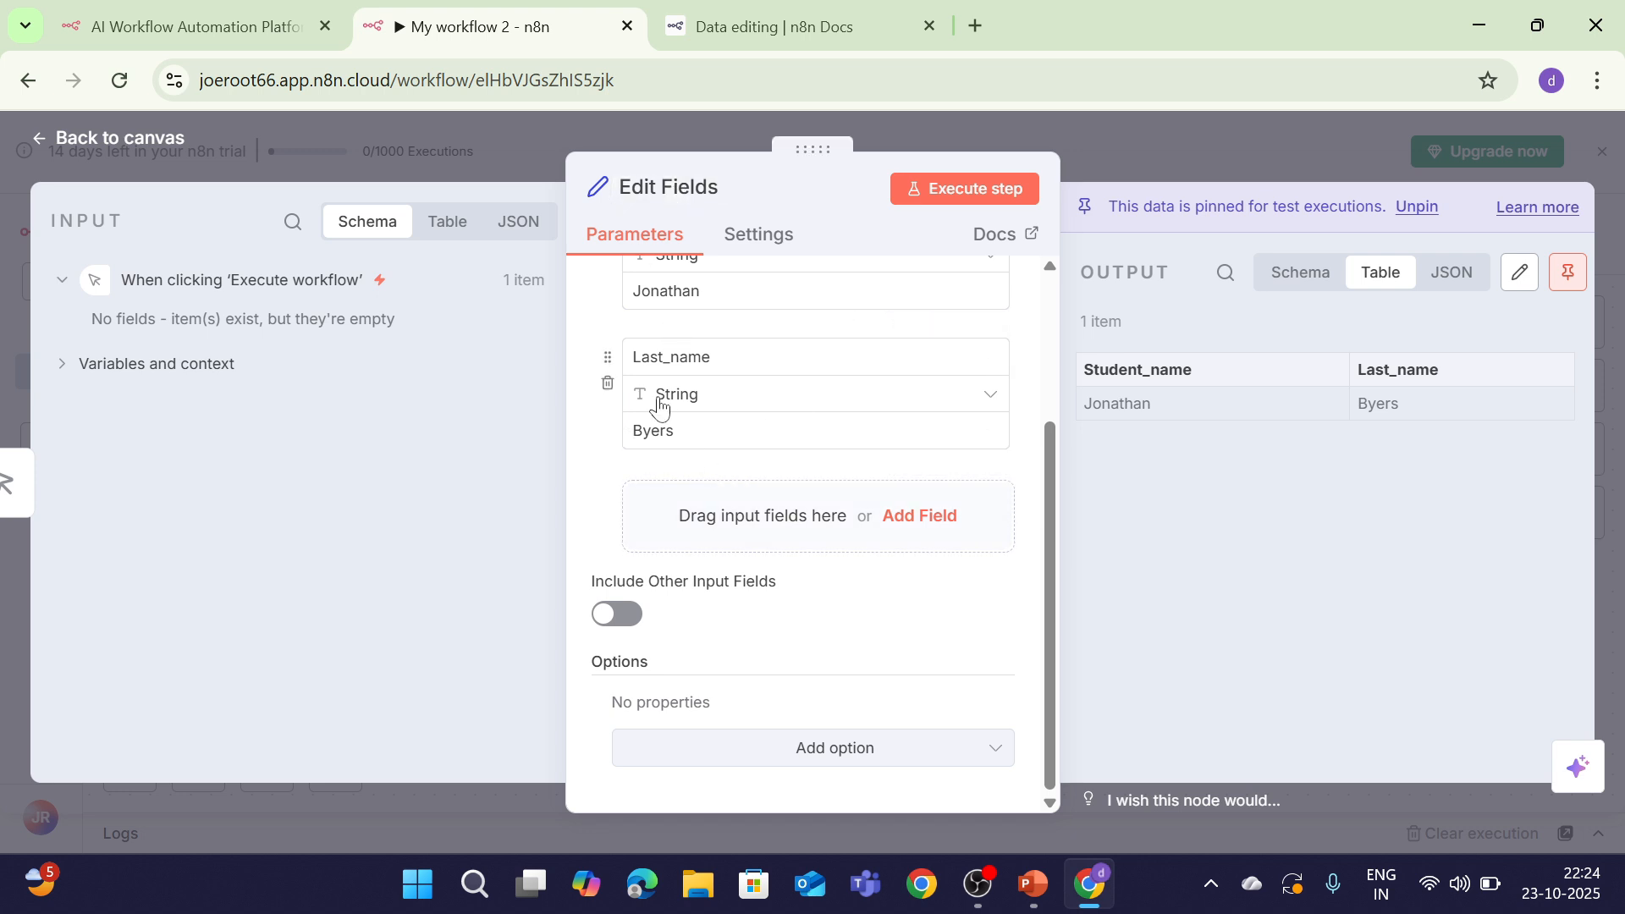
left_click(1567, 272)
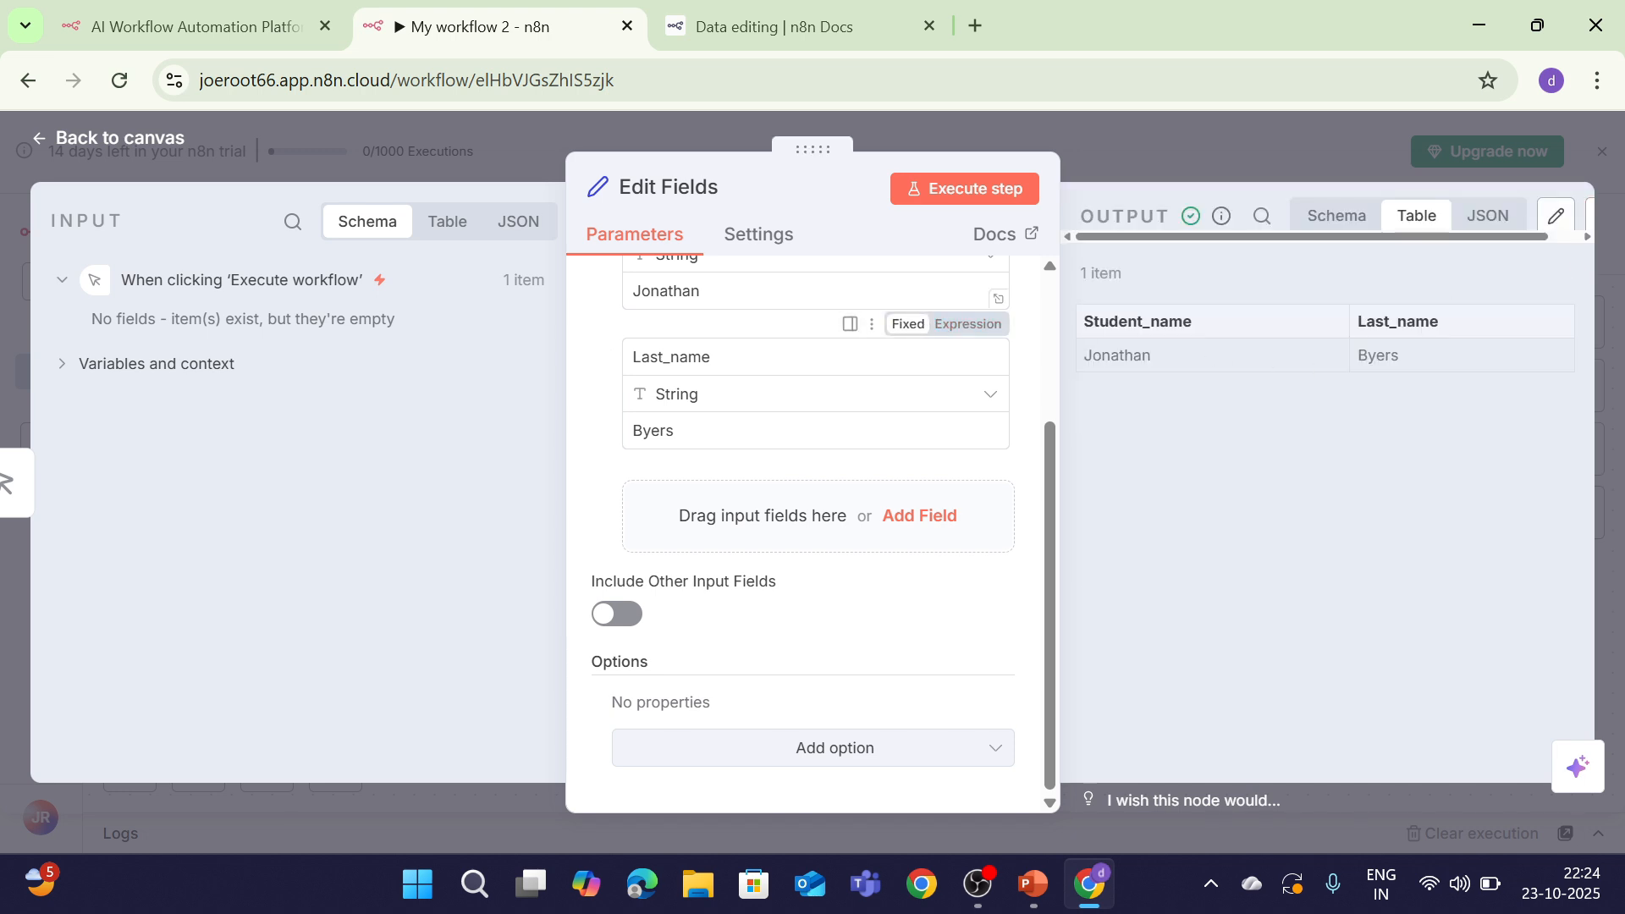
Replace the Student_name value with a different family member's first name and execute the node.
left_click(814, 291)
key("BackSpace")
key("BackSpace")
key("BackSpace")
key("BackSpace")
key("BackSpace")
key("BackSpace")
key("BackSpace")
key("BackSpace")
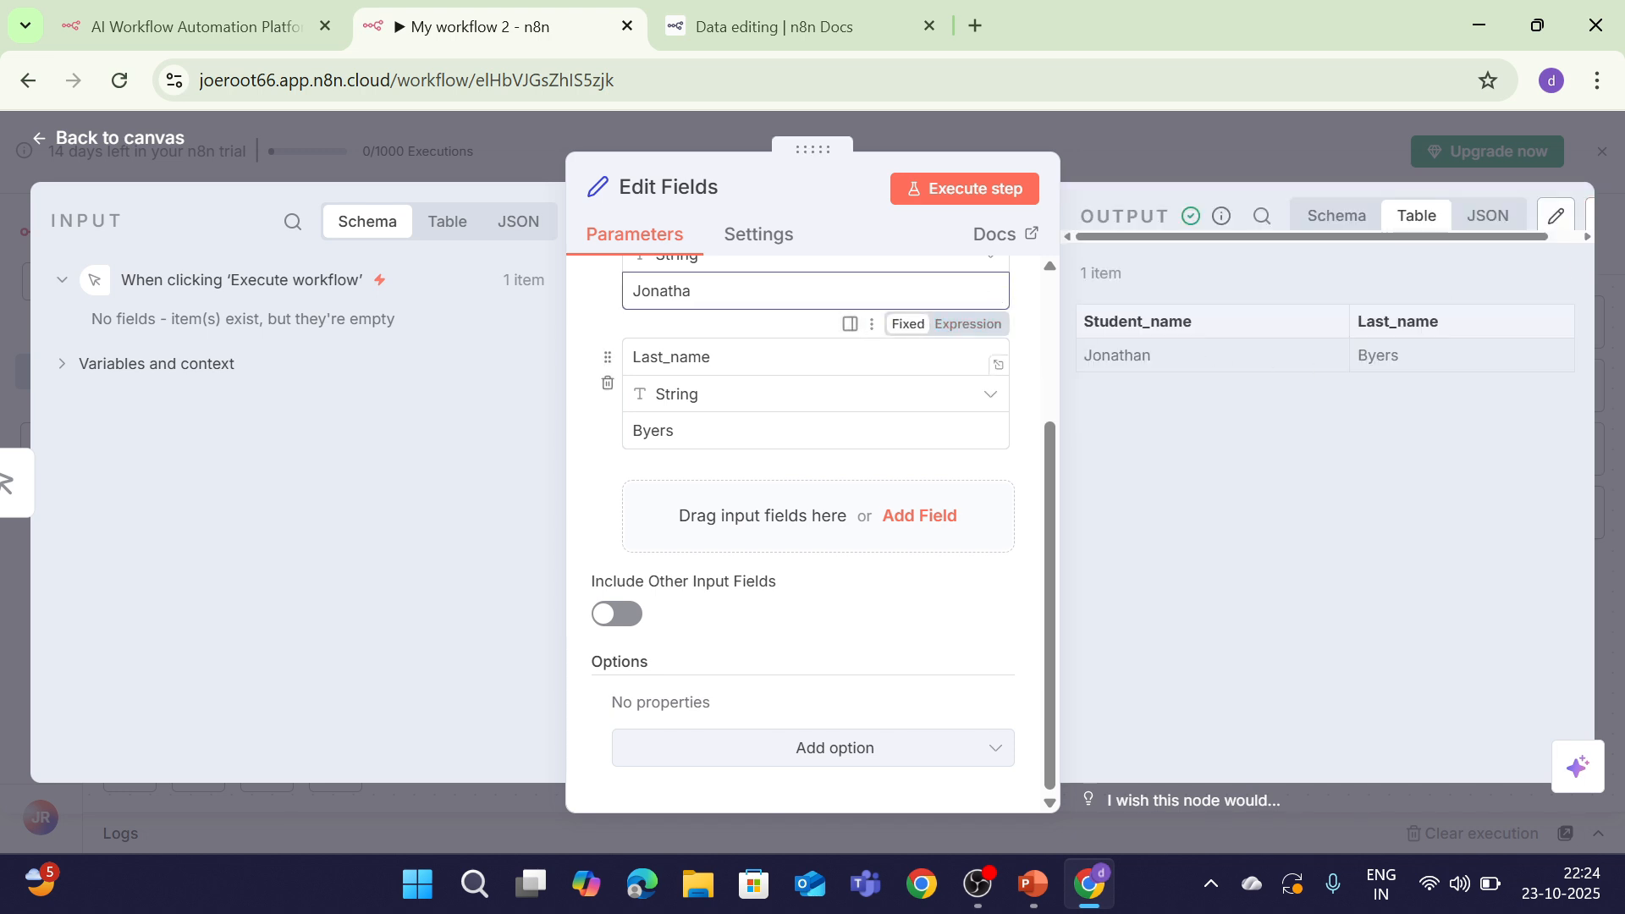
type("Joyce")
left_click(948, 192)
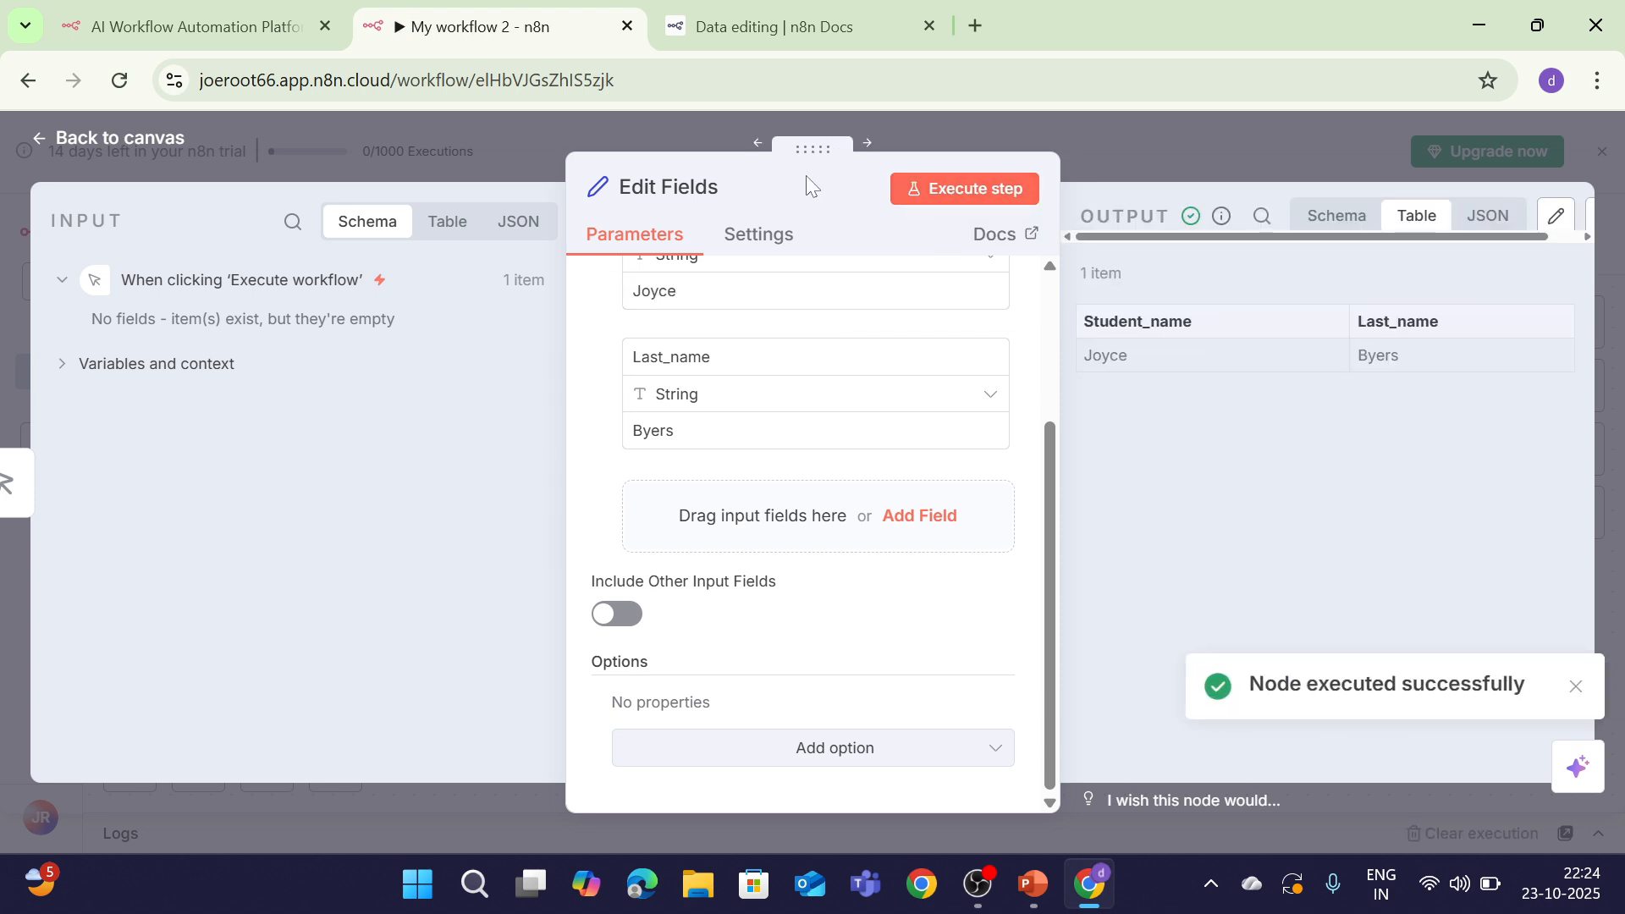
Check the documentation's instructions for editing output data, and return to the workflow canvas.
left_click(844, 9)
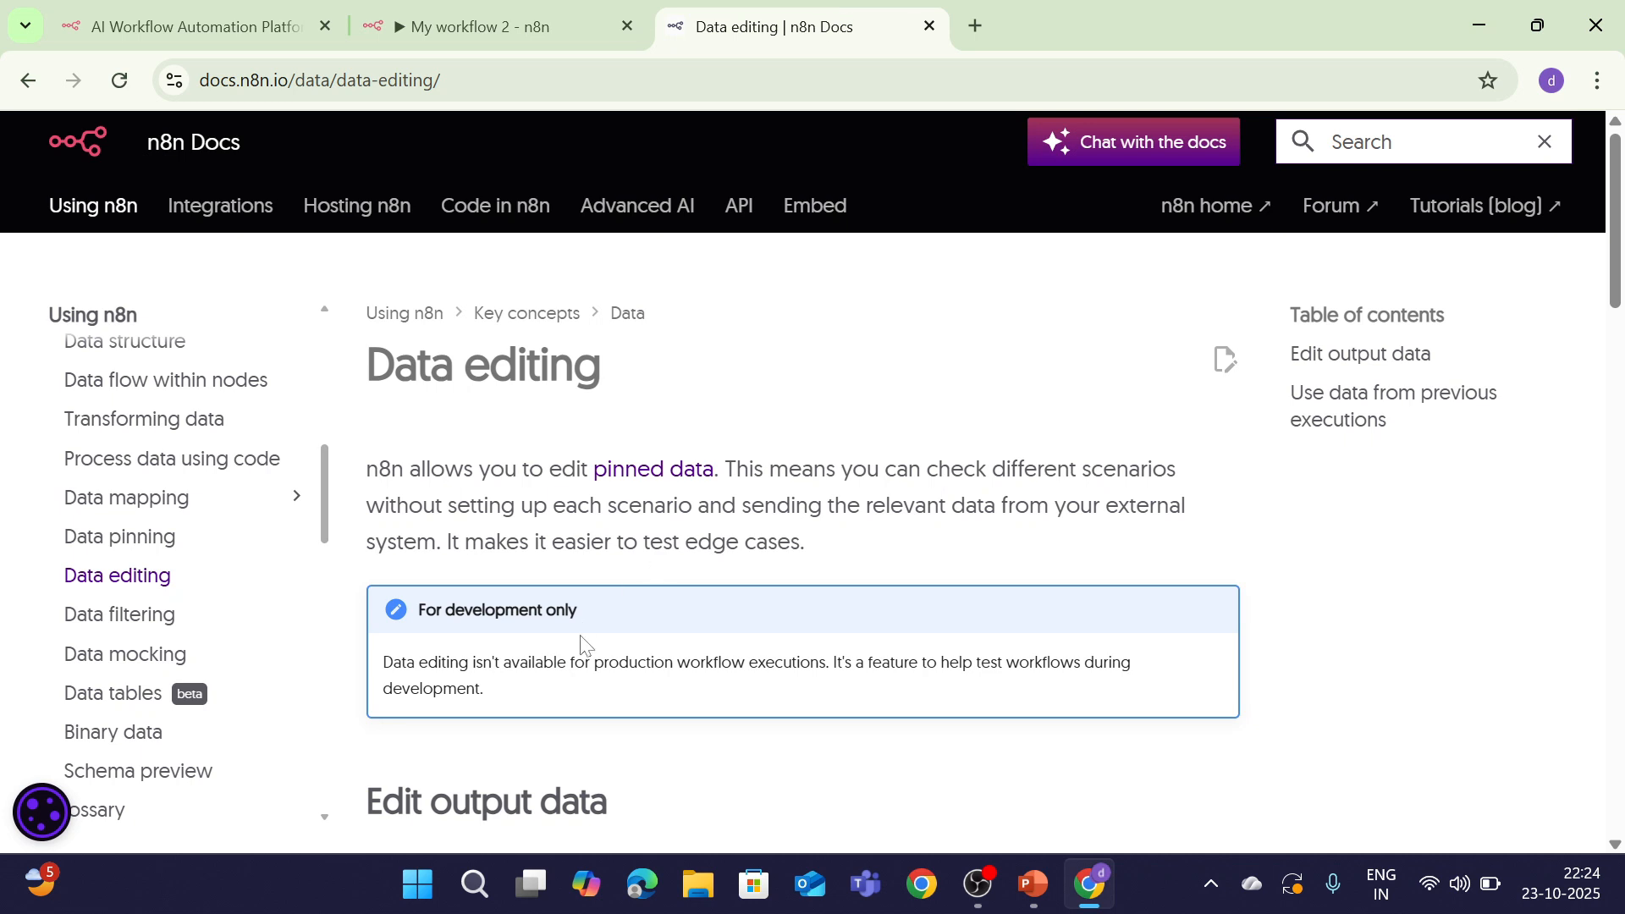
left_click_drag(1617, 300, 1620, 438)
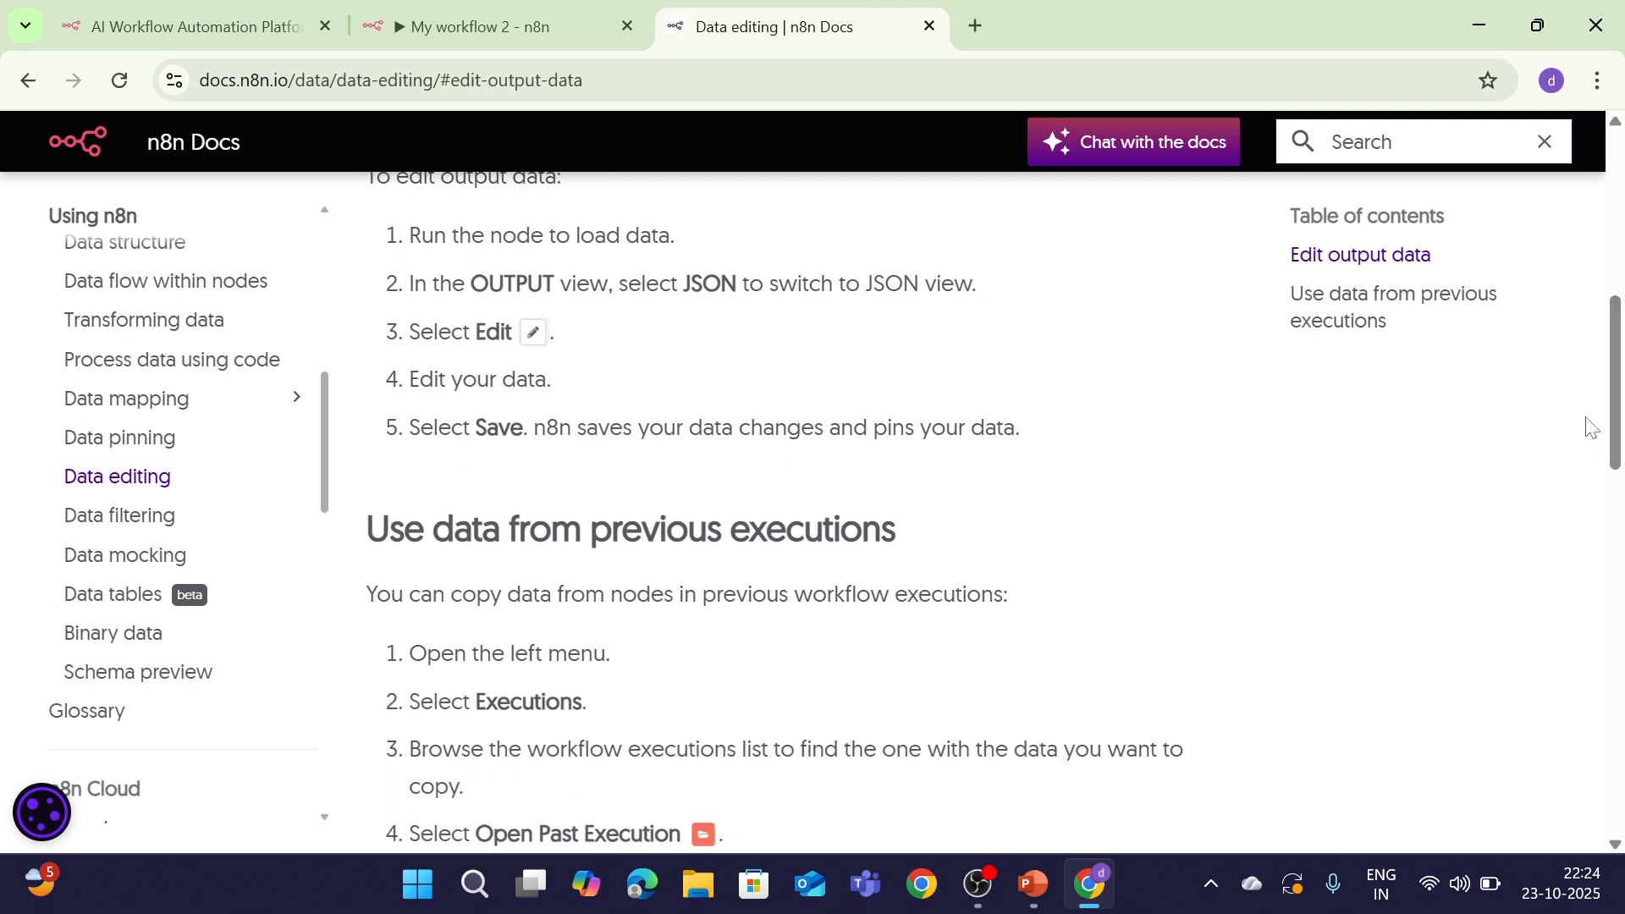
left_click(459, 2)
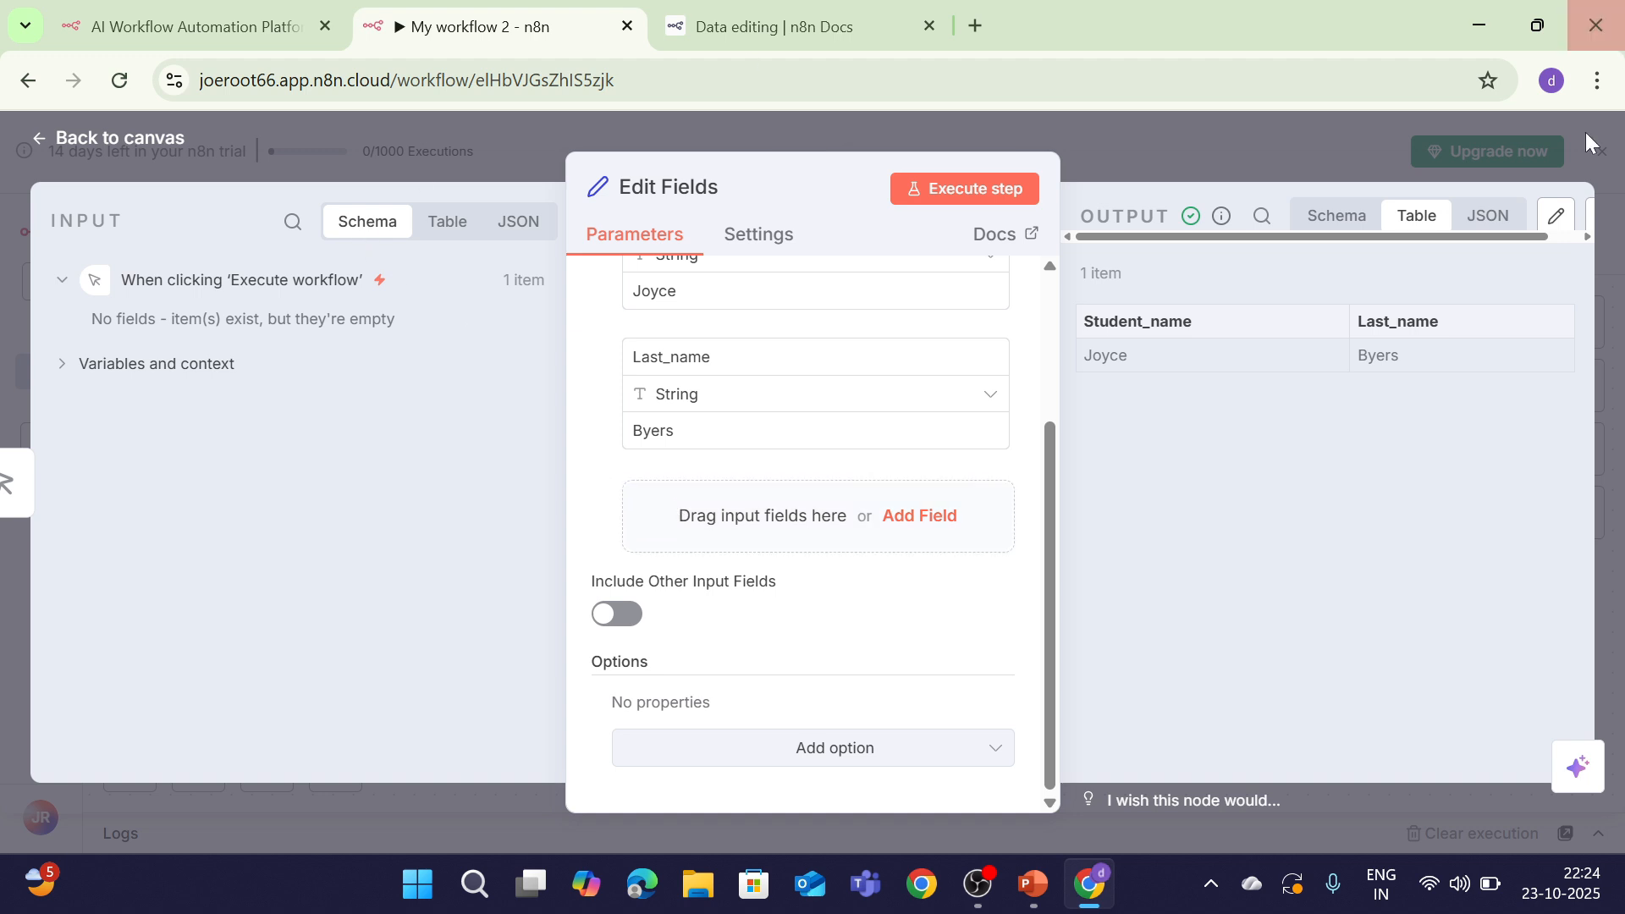
left_click(70, 148)
mouse_move(889, 550)
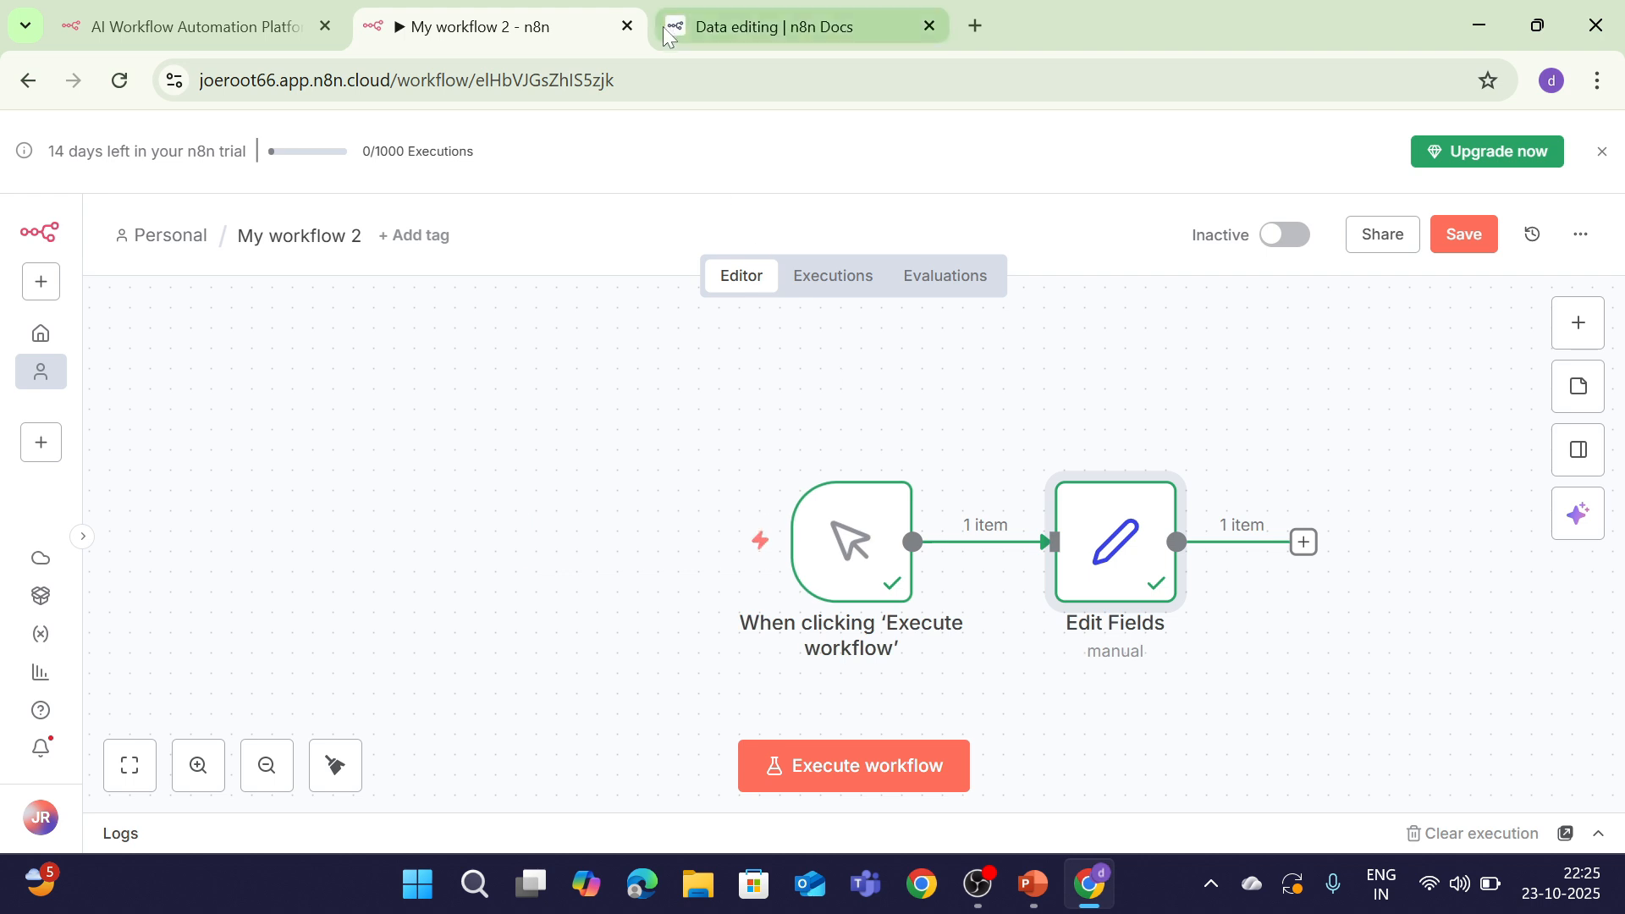
Review the documentation on editing output data and using data from previous executions, and switch back to the workflow.
left_click(748, 18)
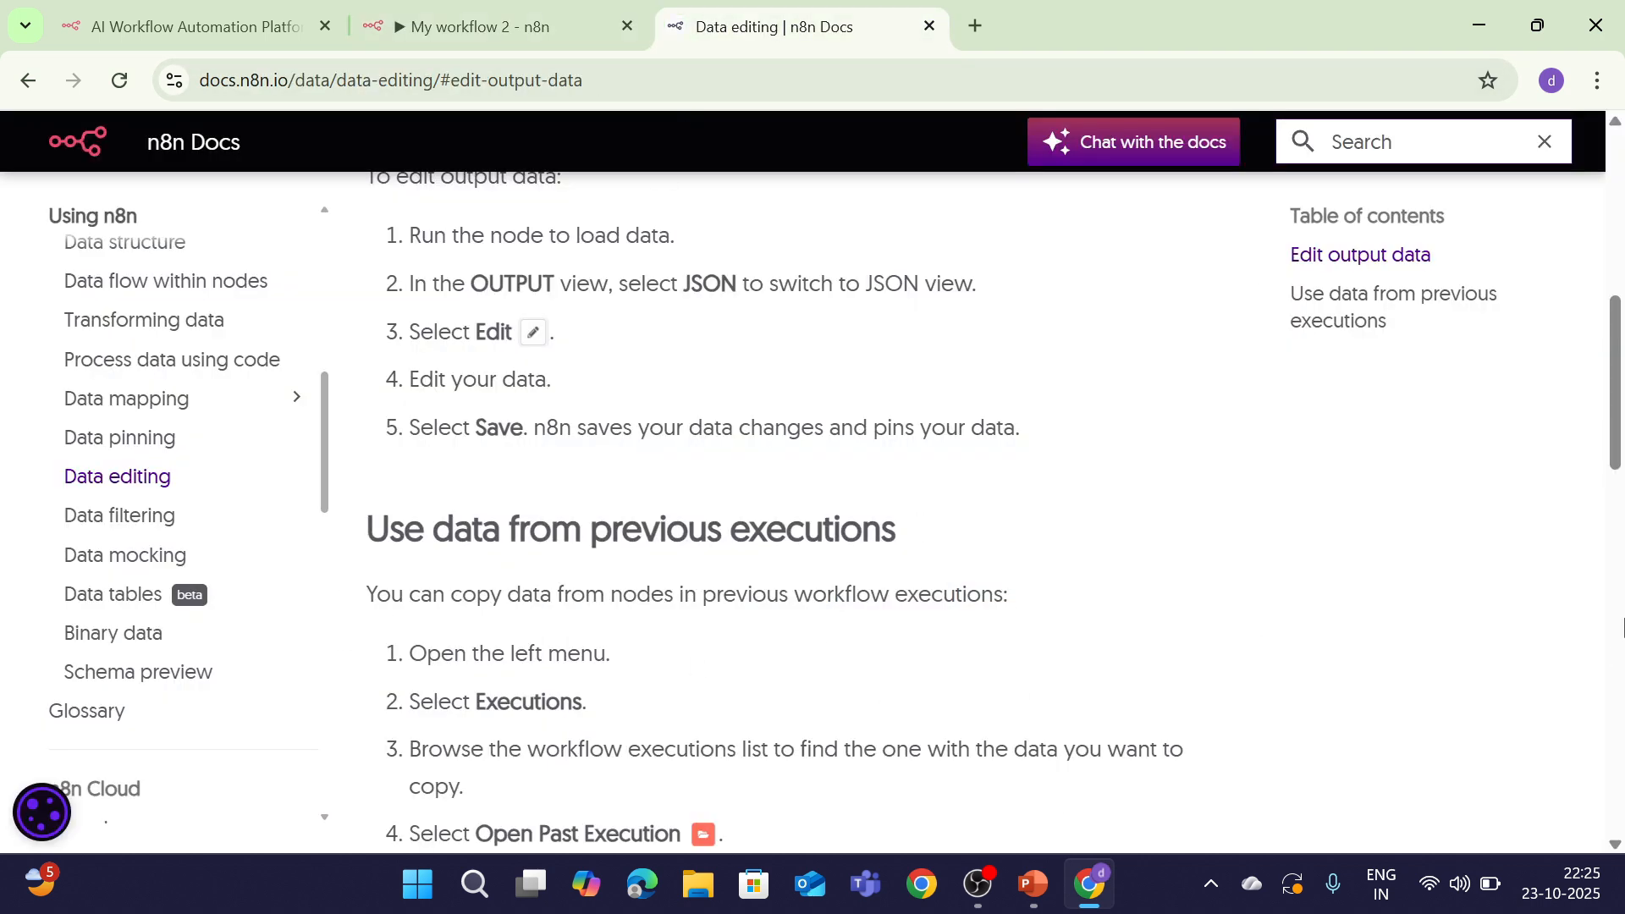
left_click_drag(1623, 342, 1623, 430)
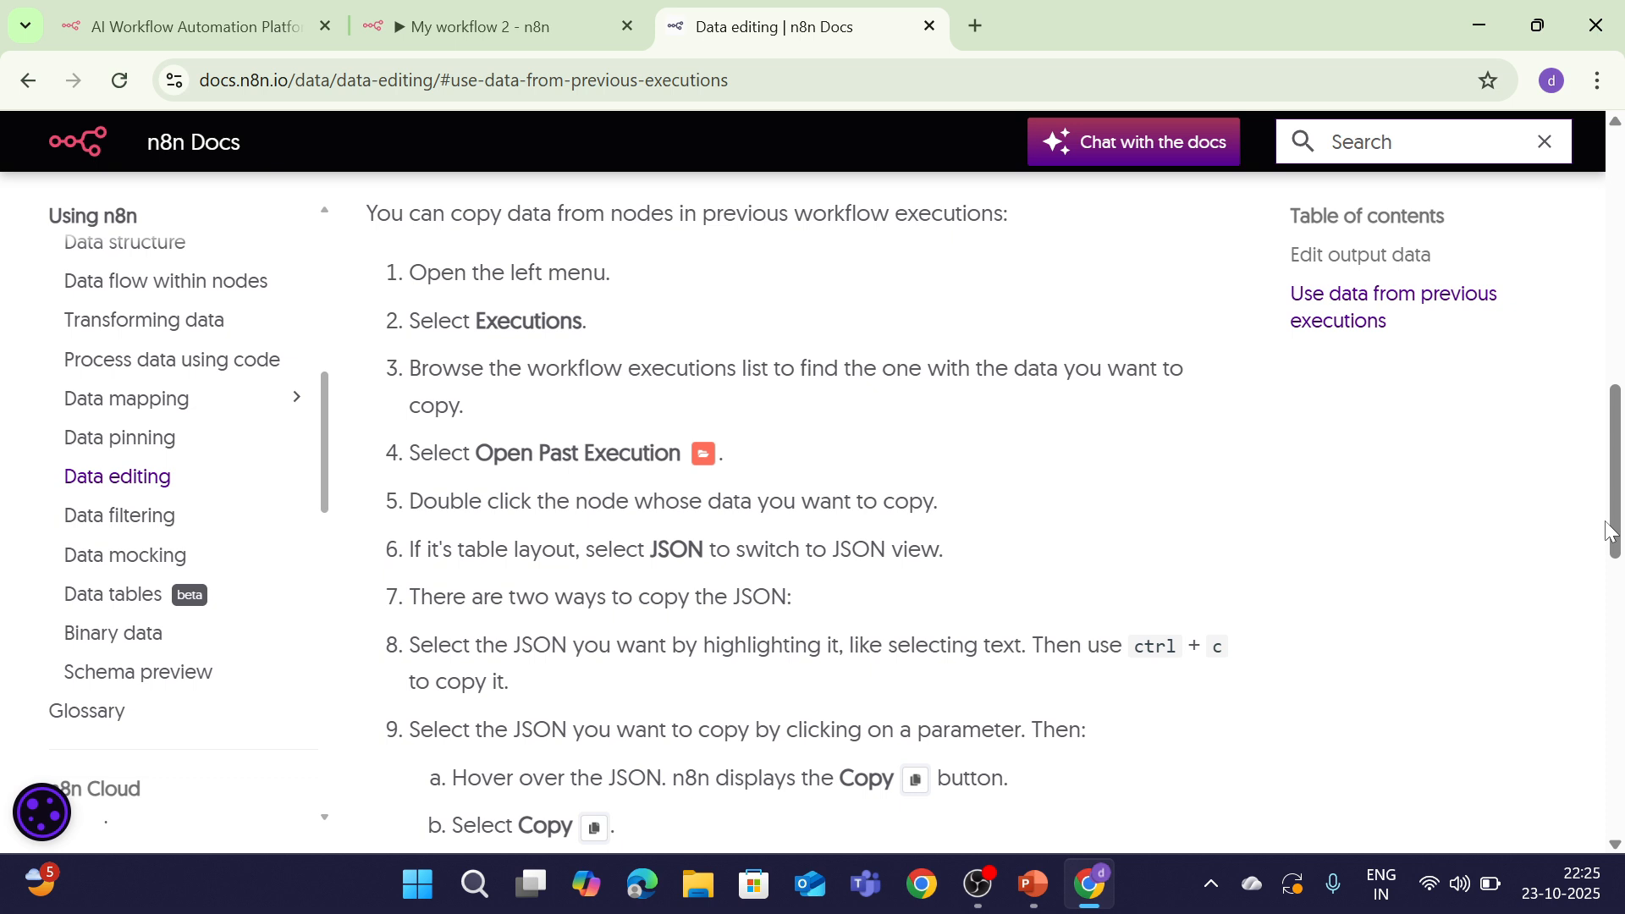
scroll(1457, 502, "up", 5)
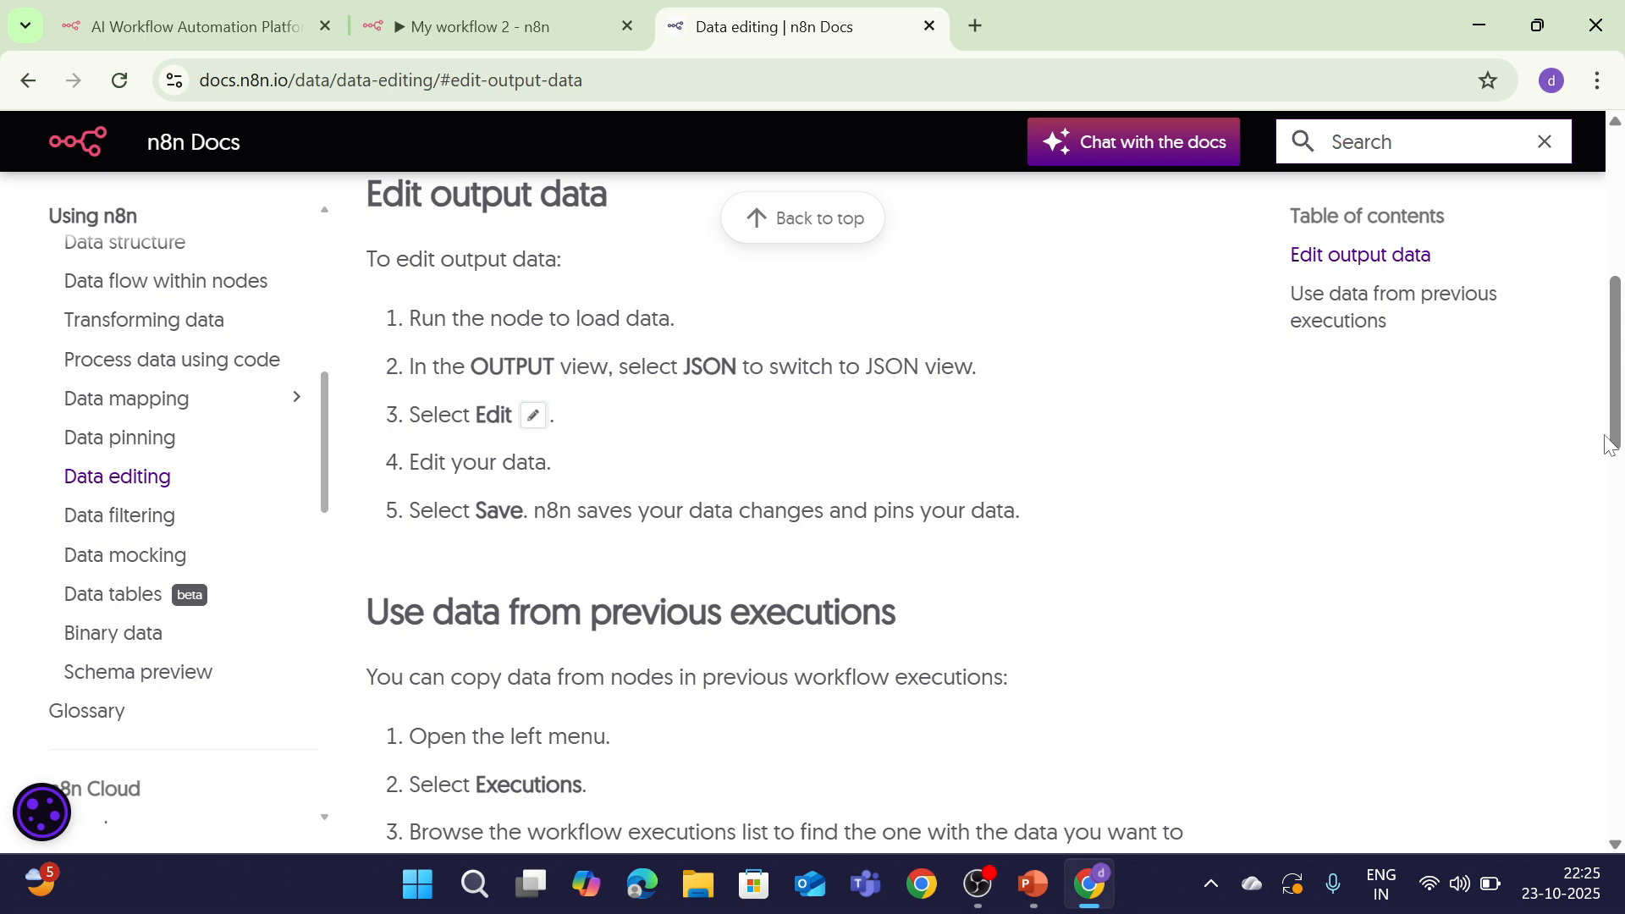
scroll(1617, 444, "down", 3)
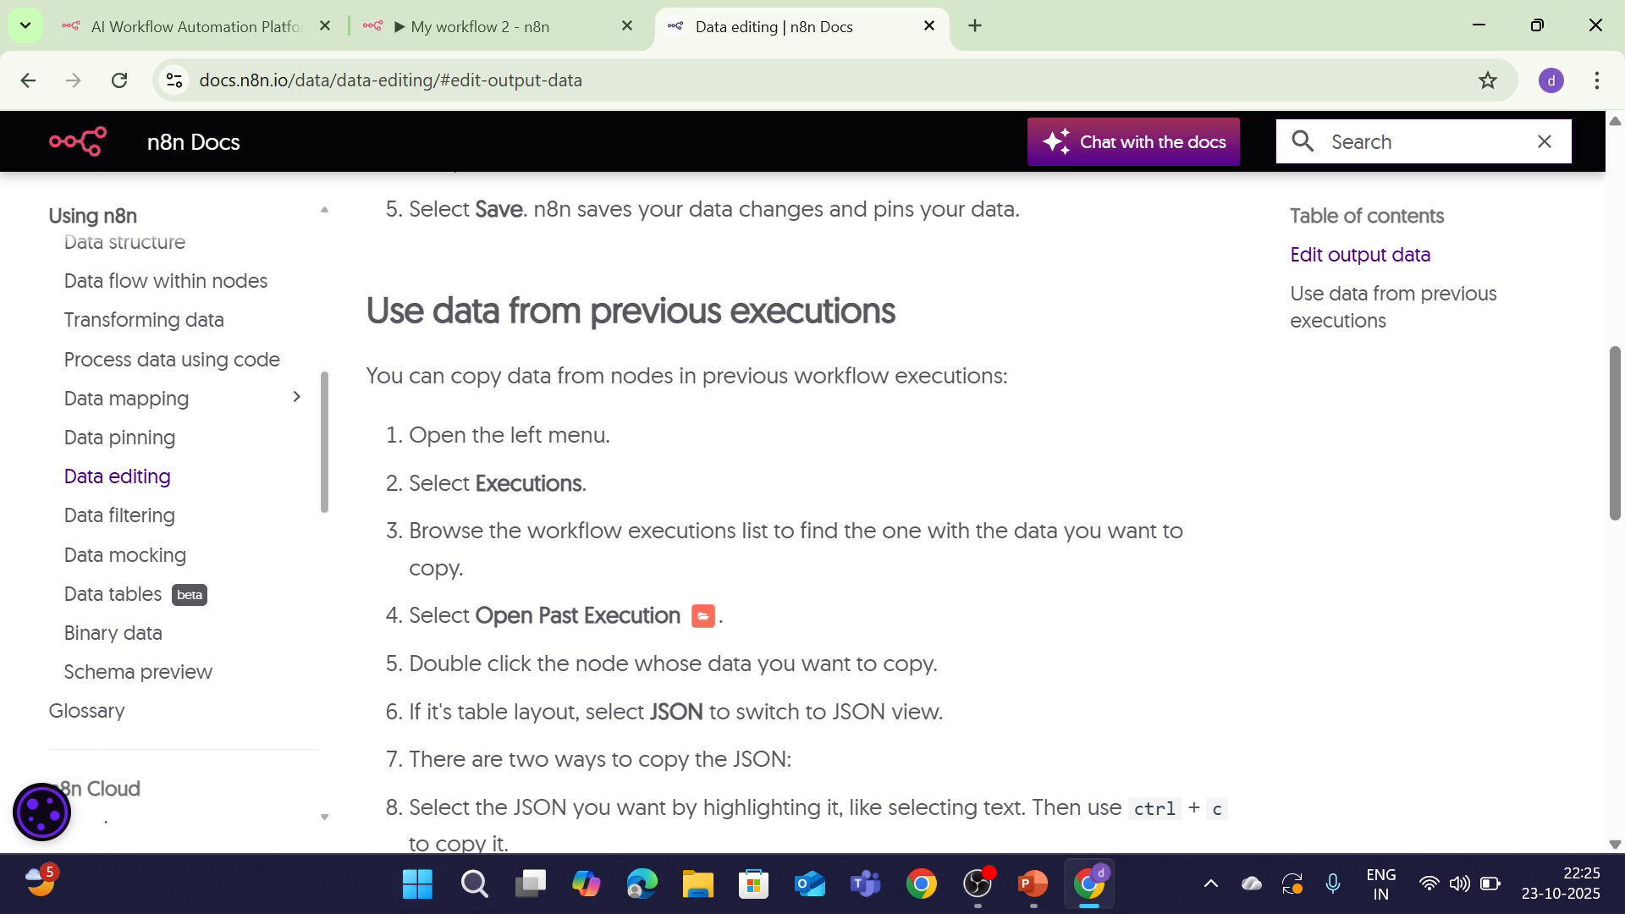
left_click(489, 3)
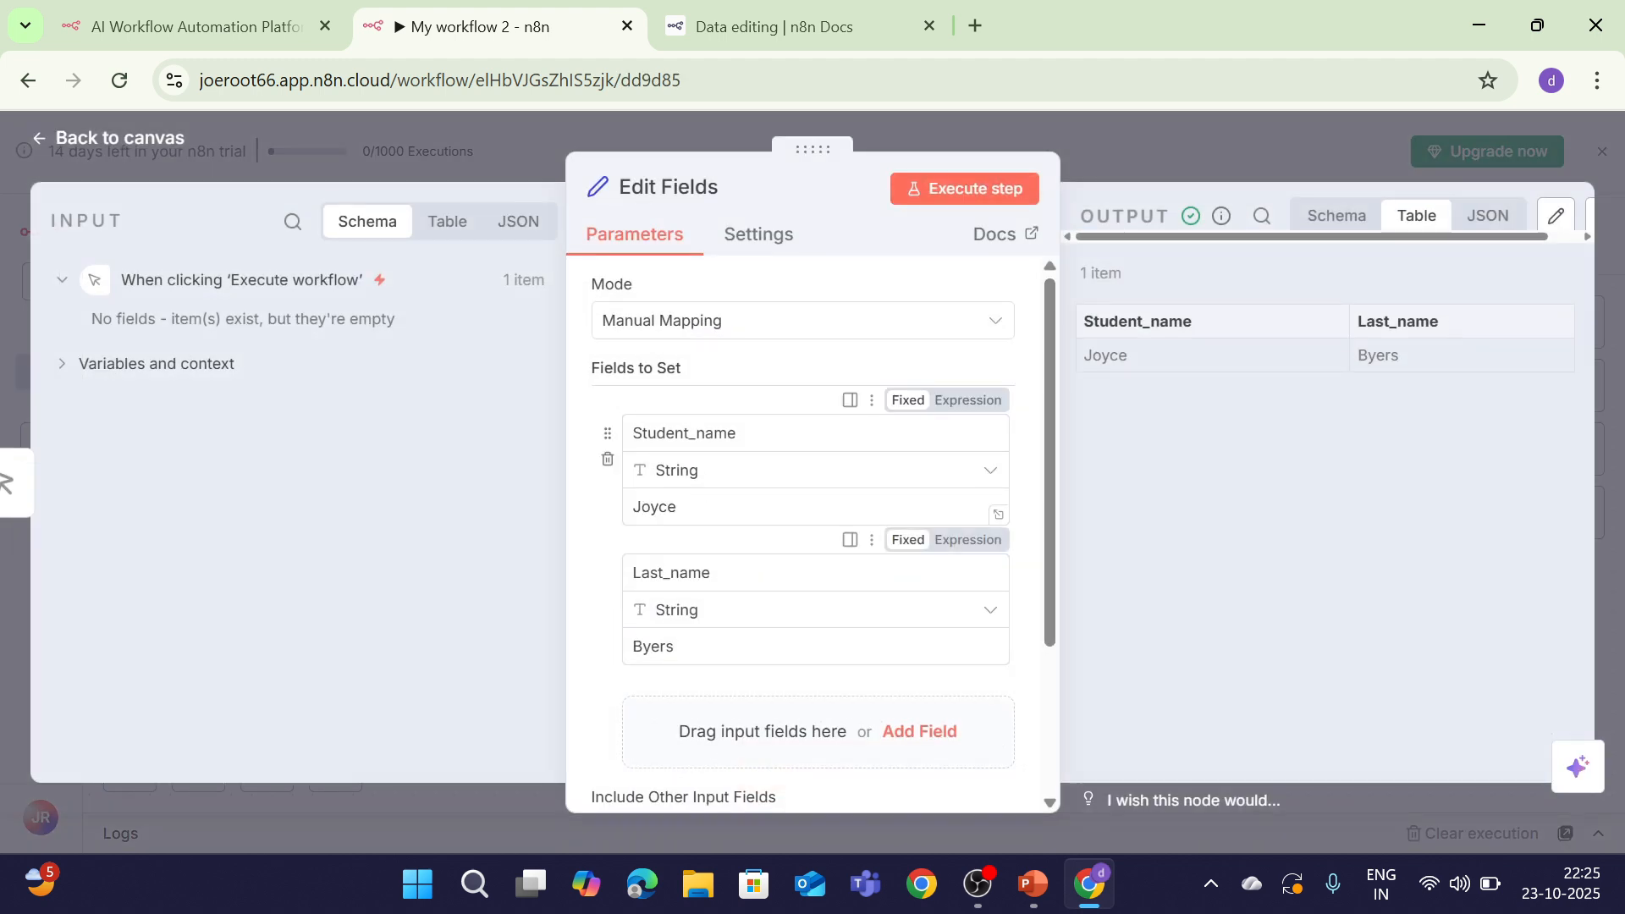
Check the Student_name value in the Edit Fields node and return to the workflow canvas.
left_click_drag(699, 510, 589, 526)
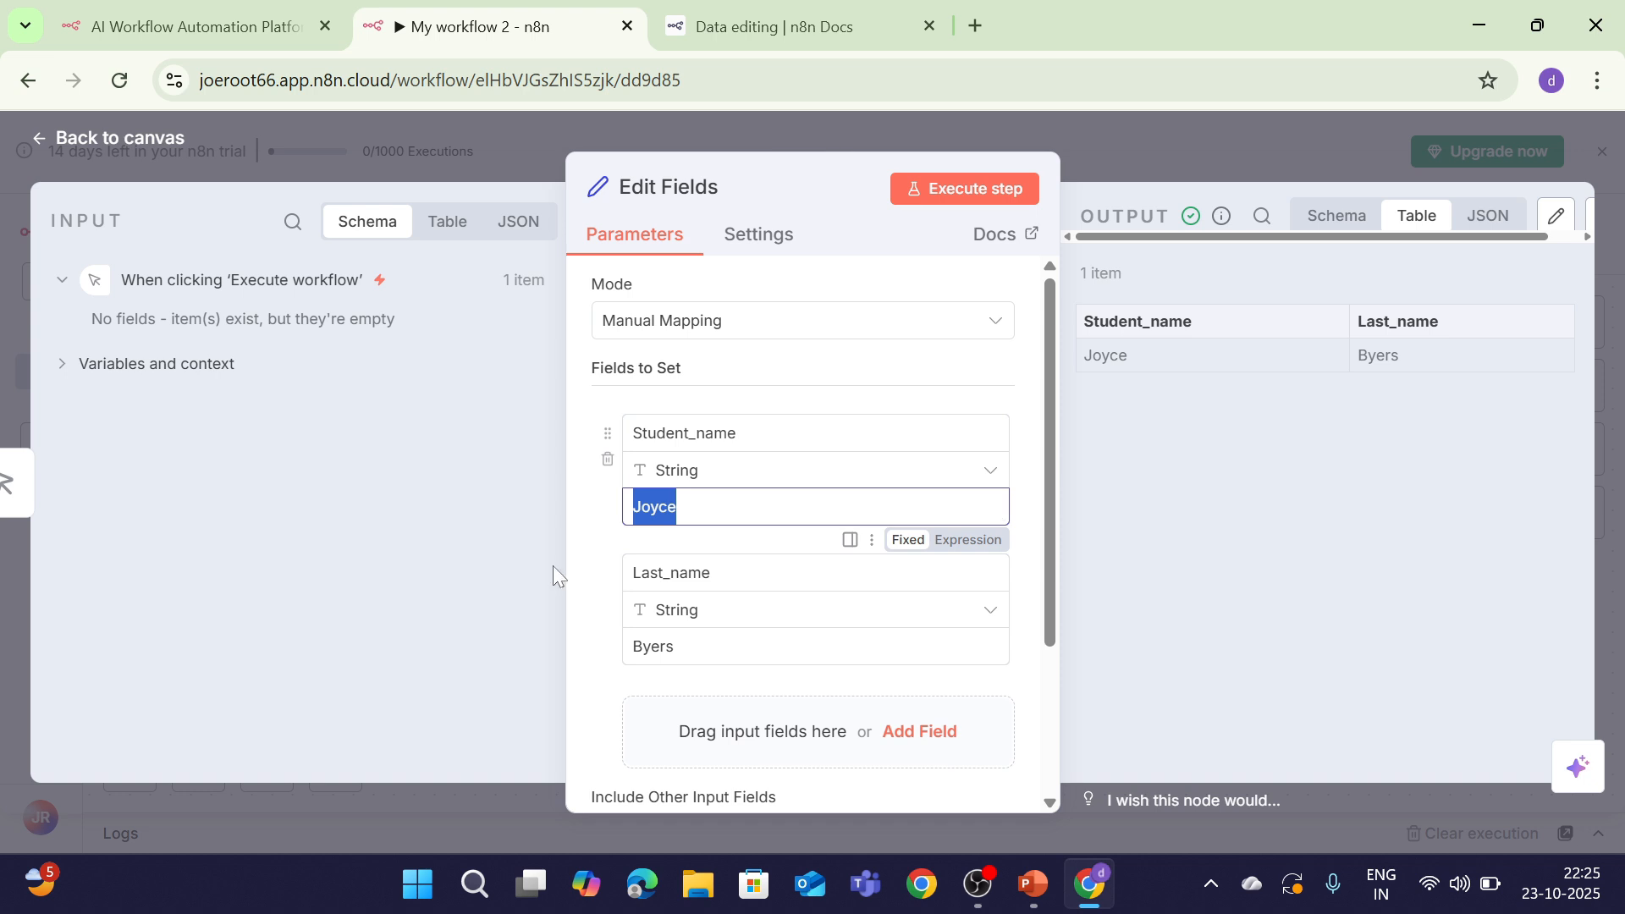
left_click(679, 506)
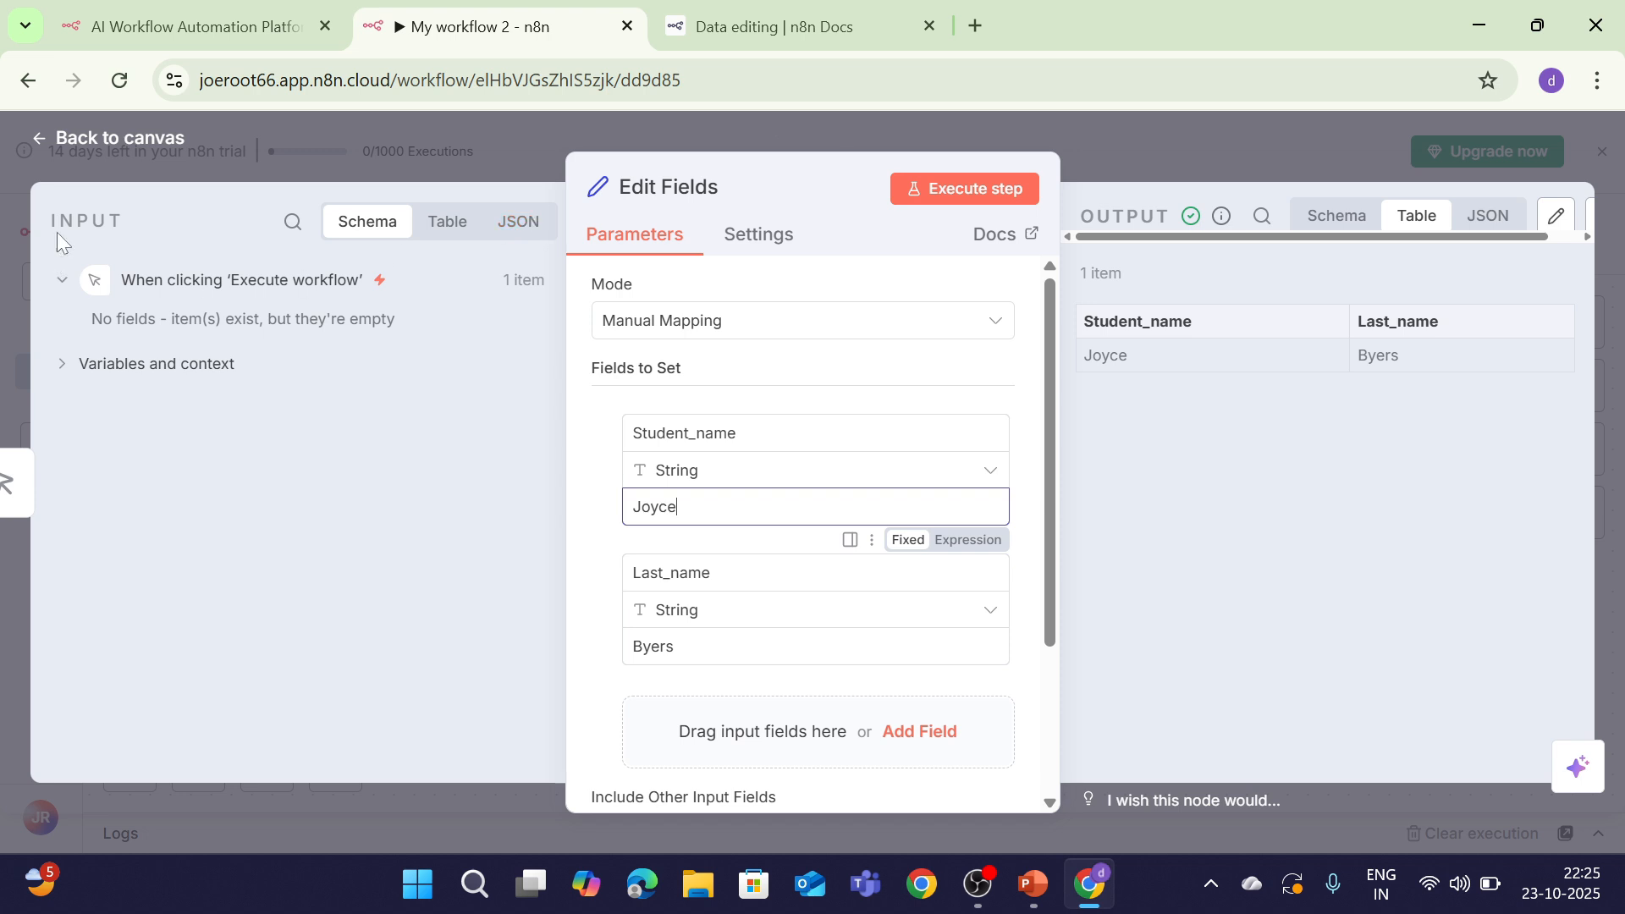
left_click(127, 138)
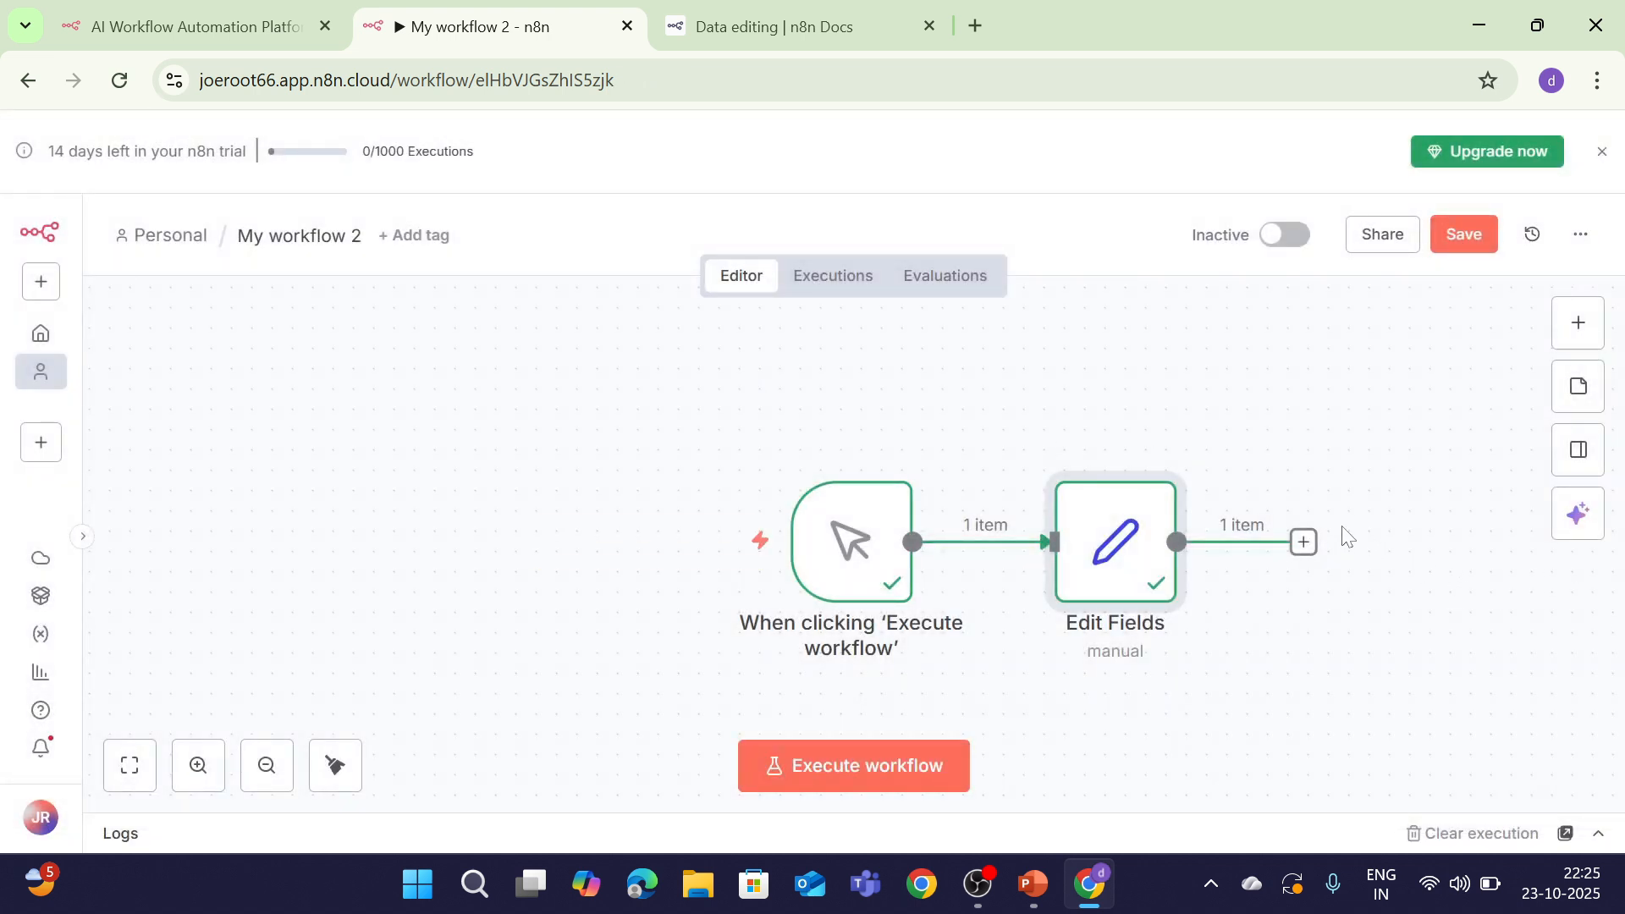
Open the list of nodes that can follow Edit Fields, and deactivate the Edit Fields node.
left_click(1303, 542)
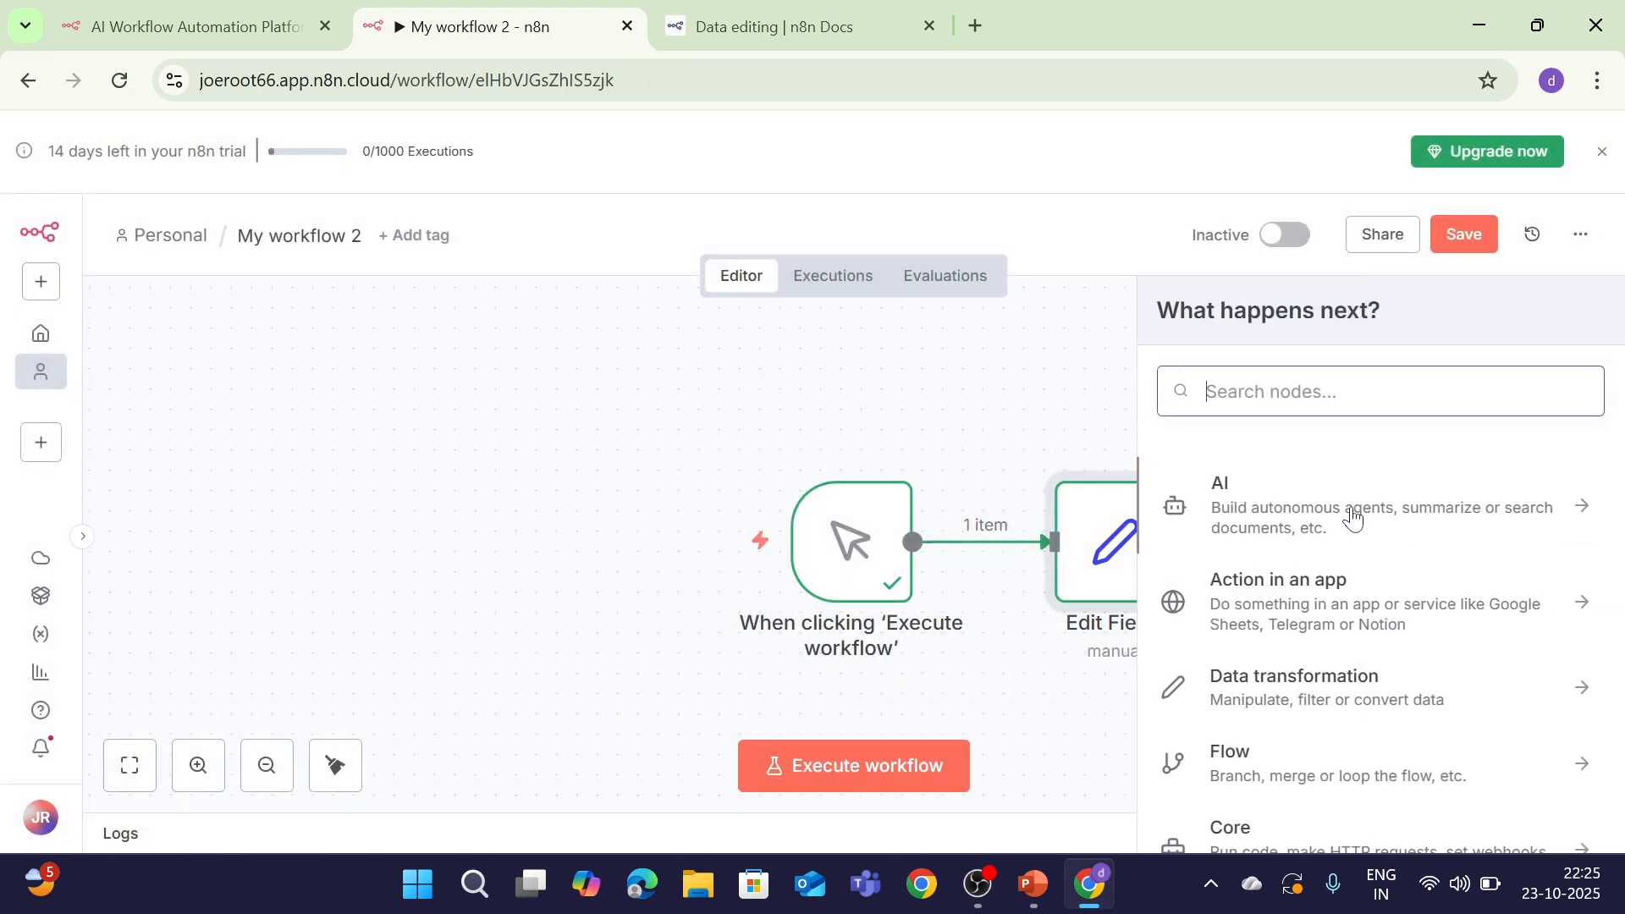
key("d")
left_click(1351, 398)
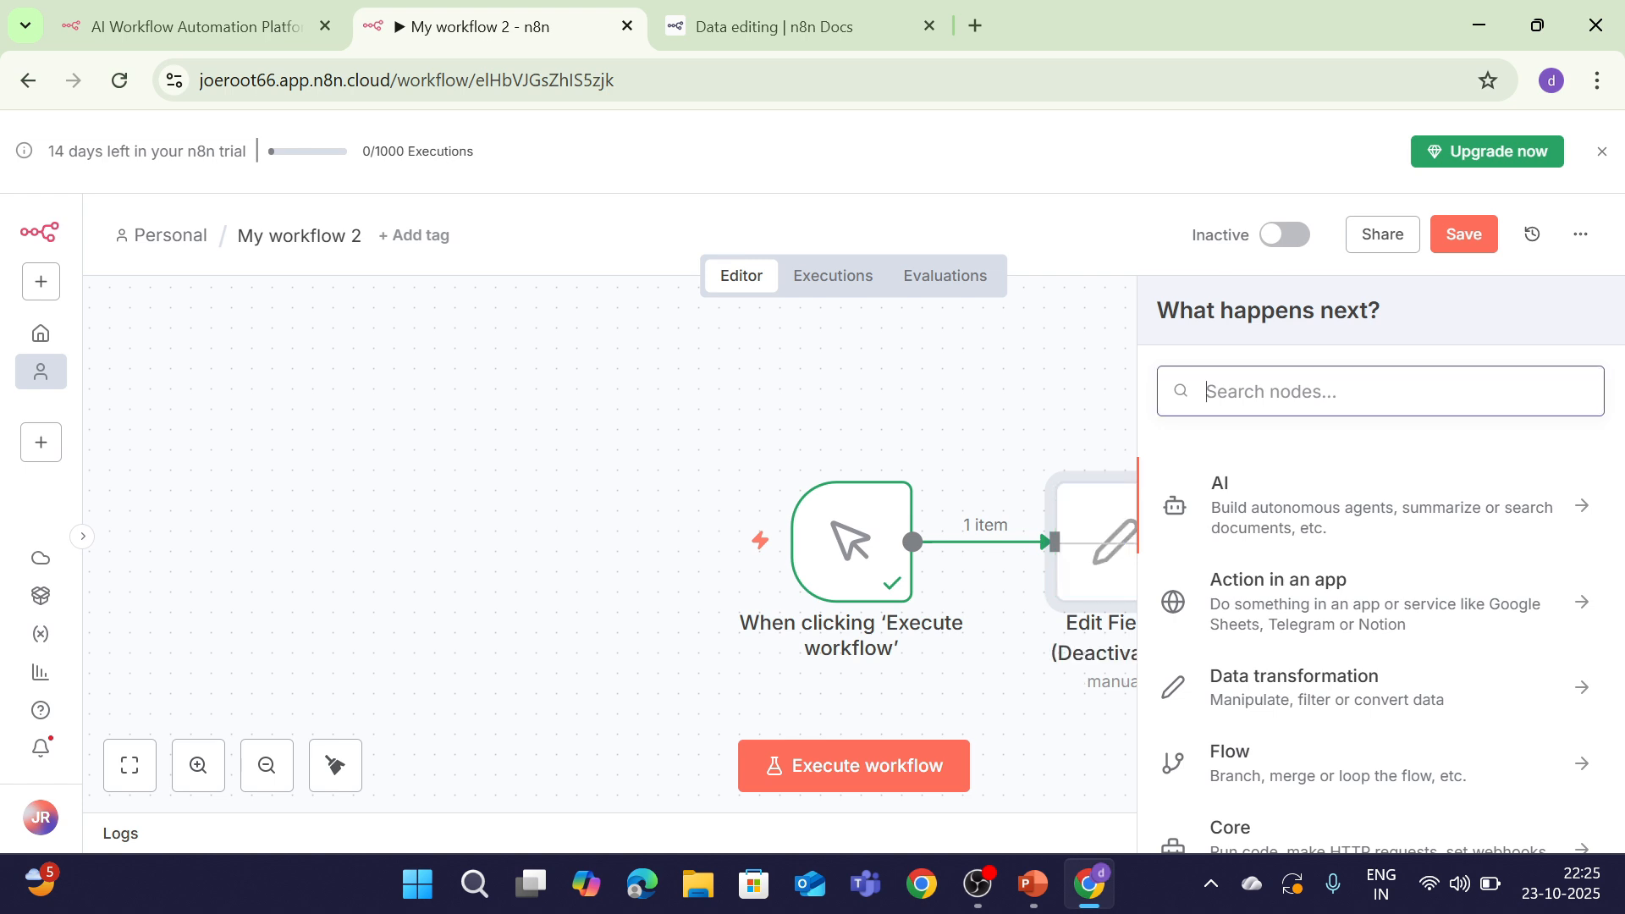
type("node")
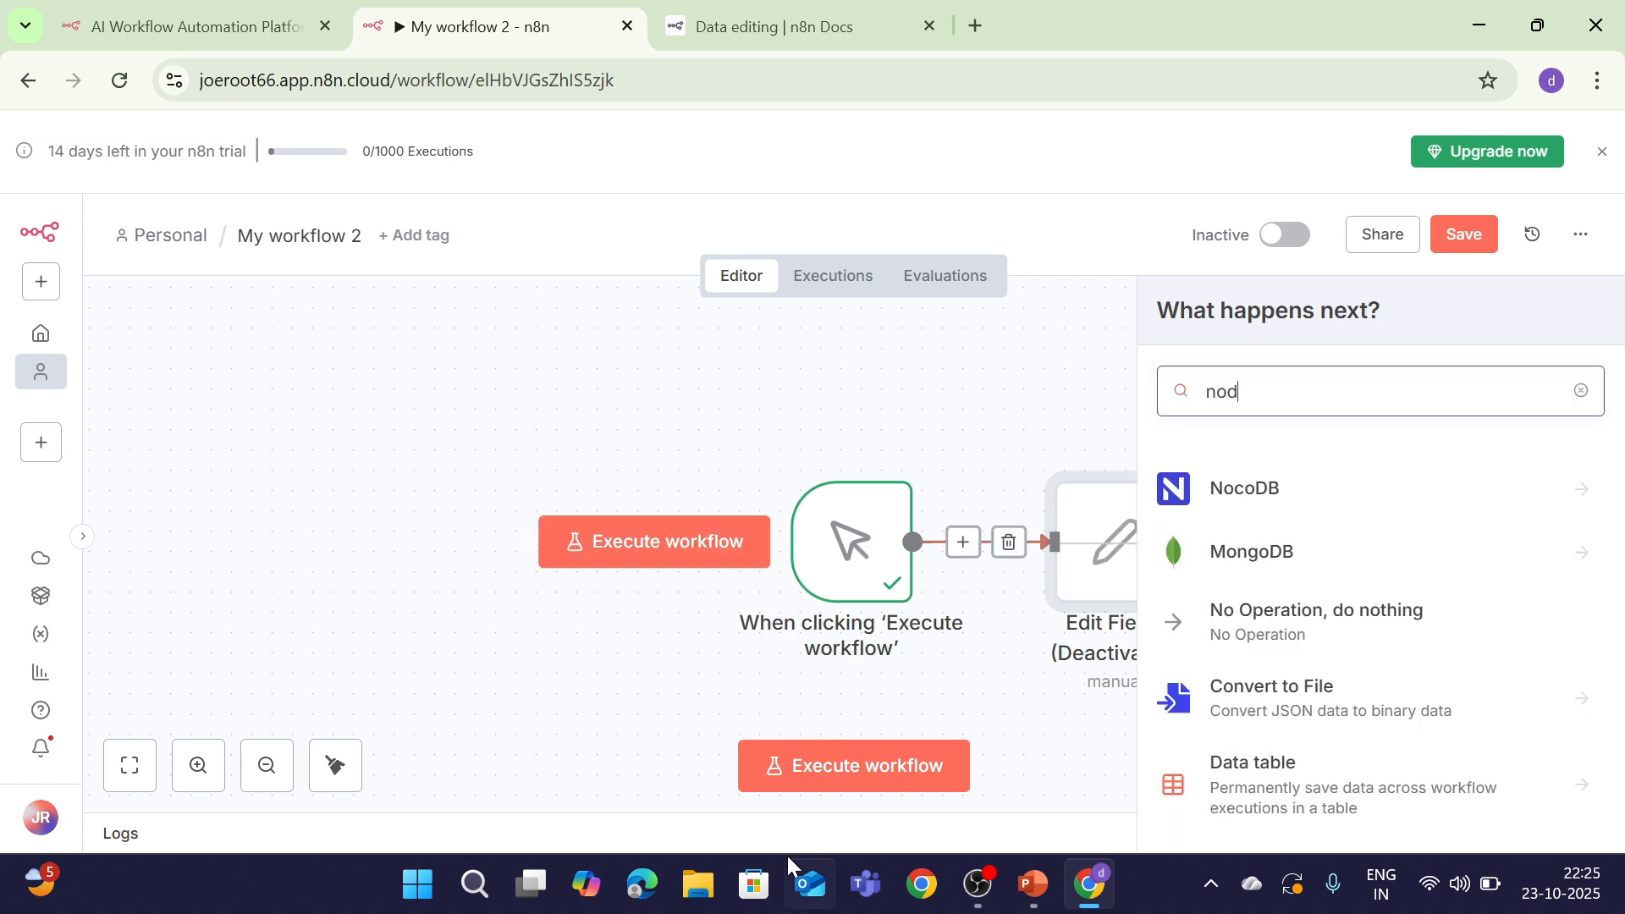
key("BackSpace")
key("BackSpace")
key("BackSpace")
key("BackSpace")
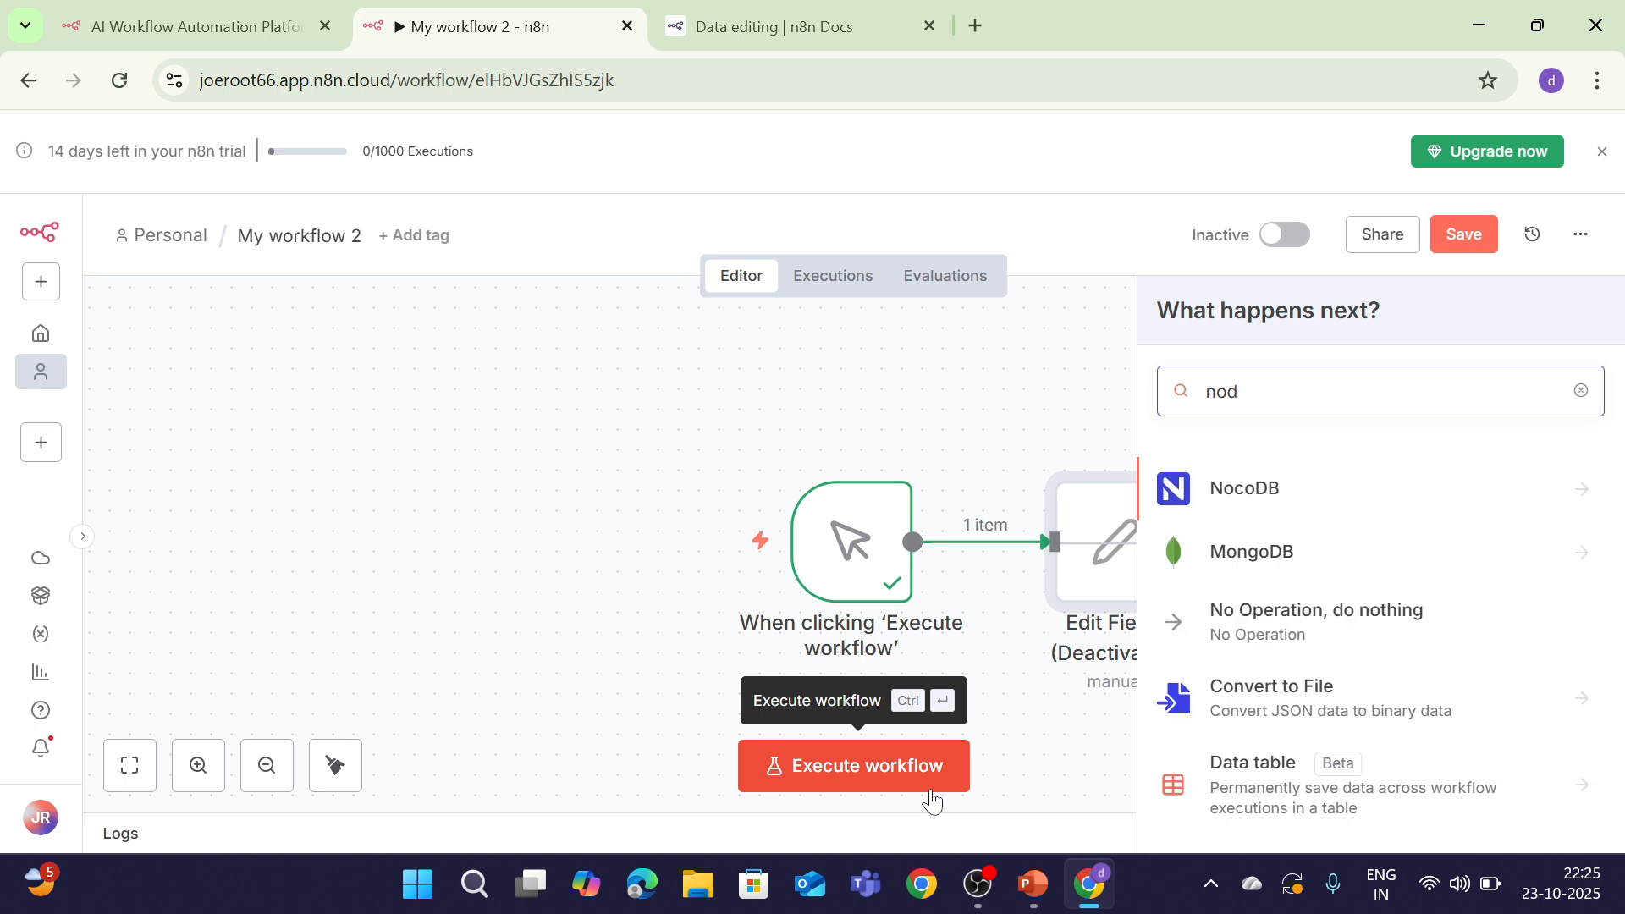
type("fyunc")
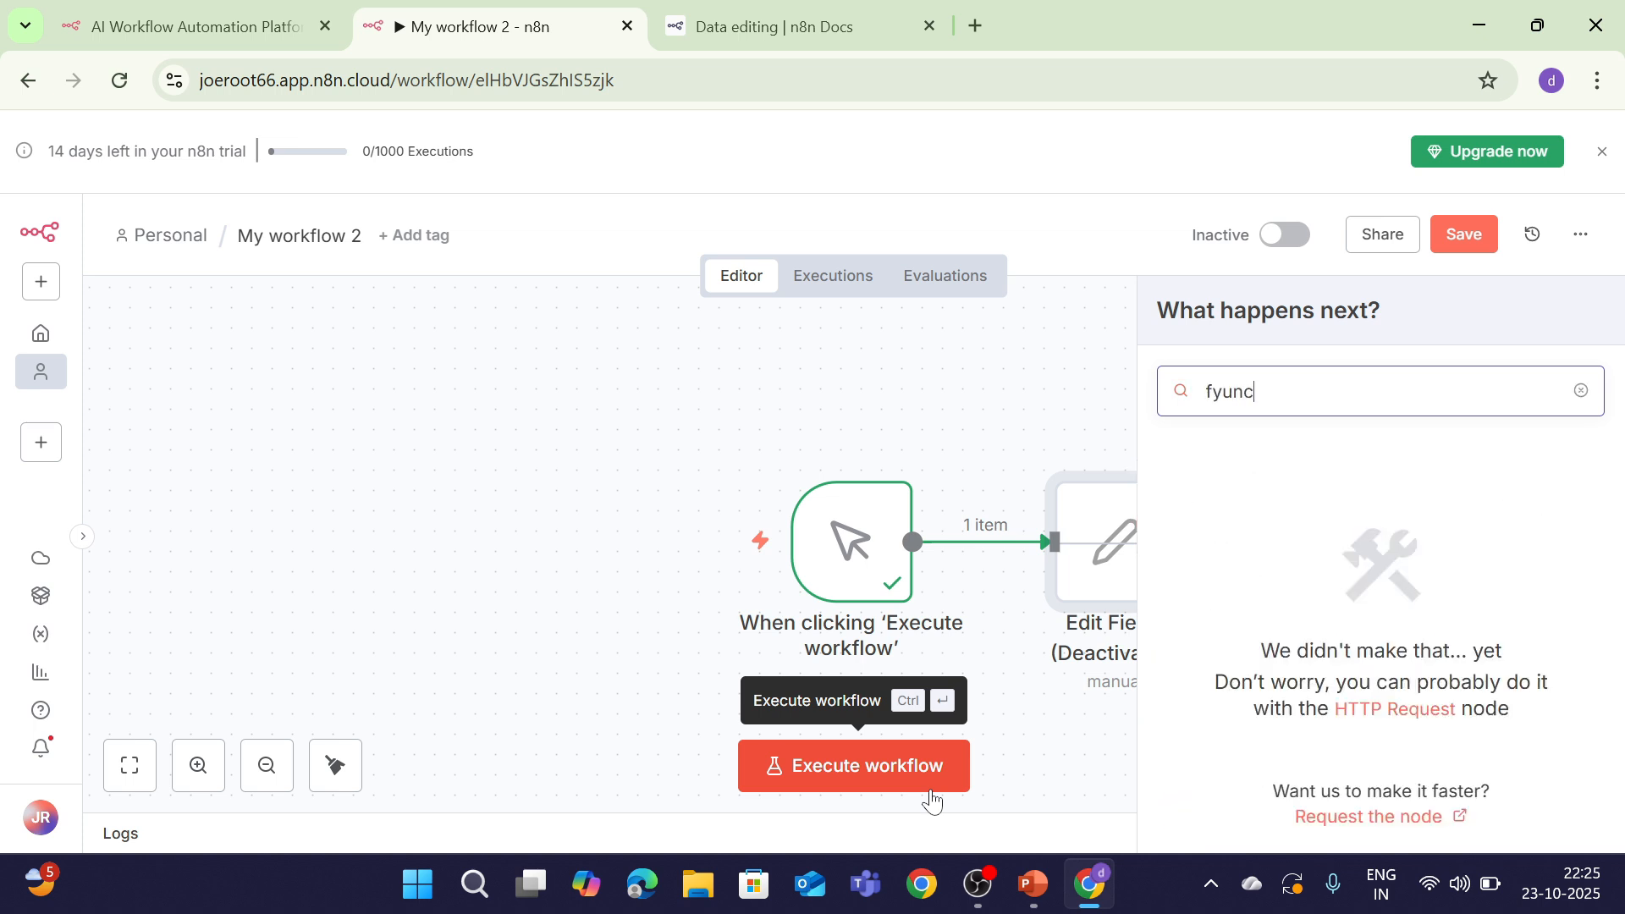
key("BackSpace")
key("BackSpace")
key("BackSpace")
key("BackSpace")
Search the nodes for "func", add a Code in JavaScript node after Edit Fields, and execute it.
type("func")
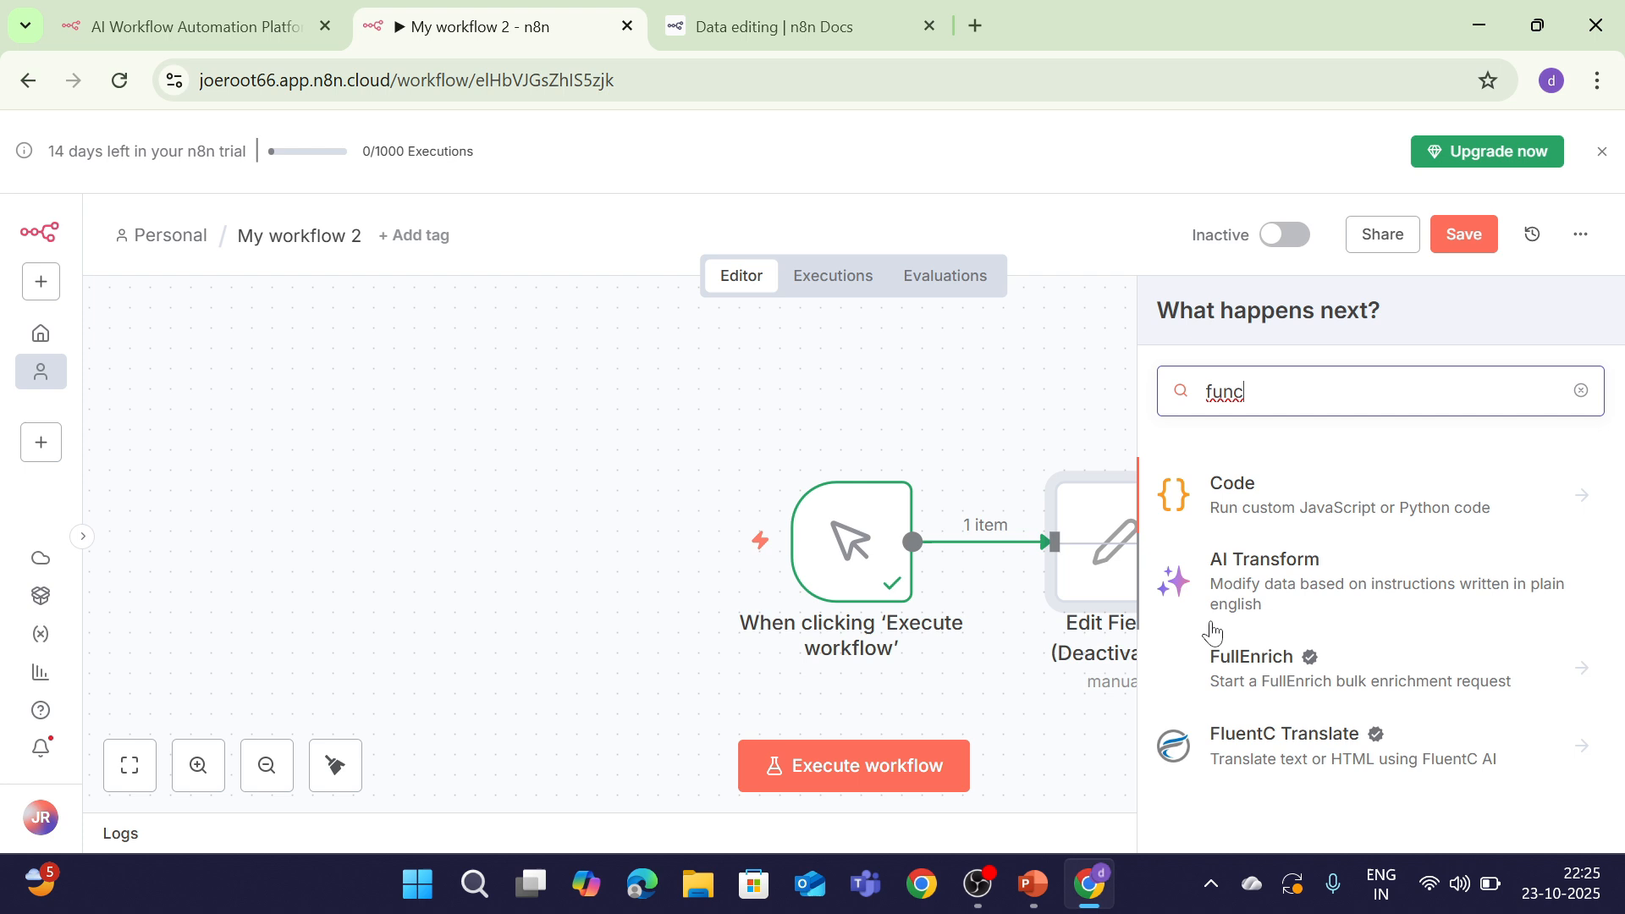
left_click(1261, 521)
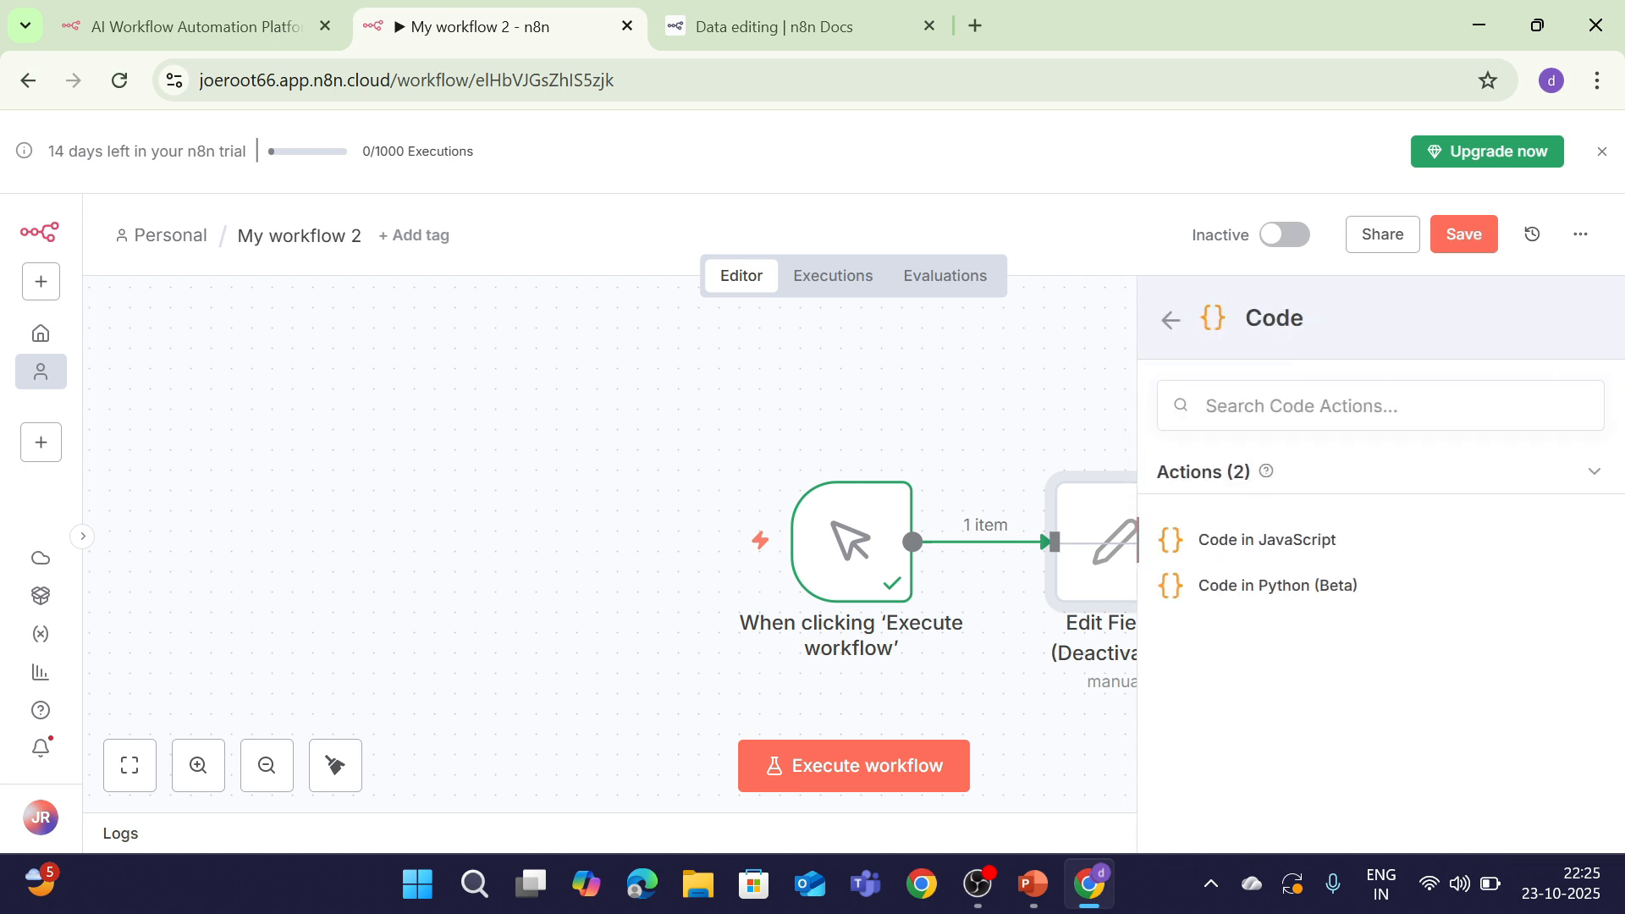
left_click(1261, 542)
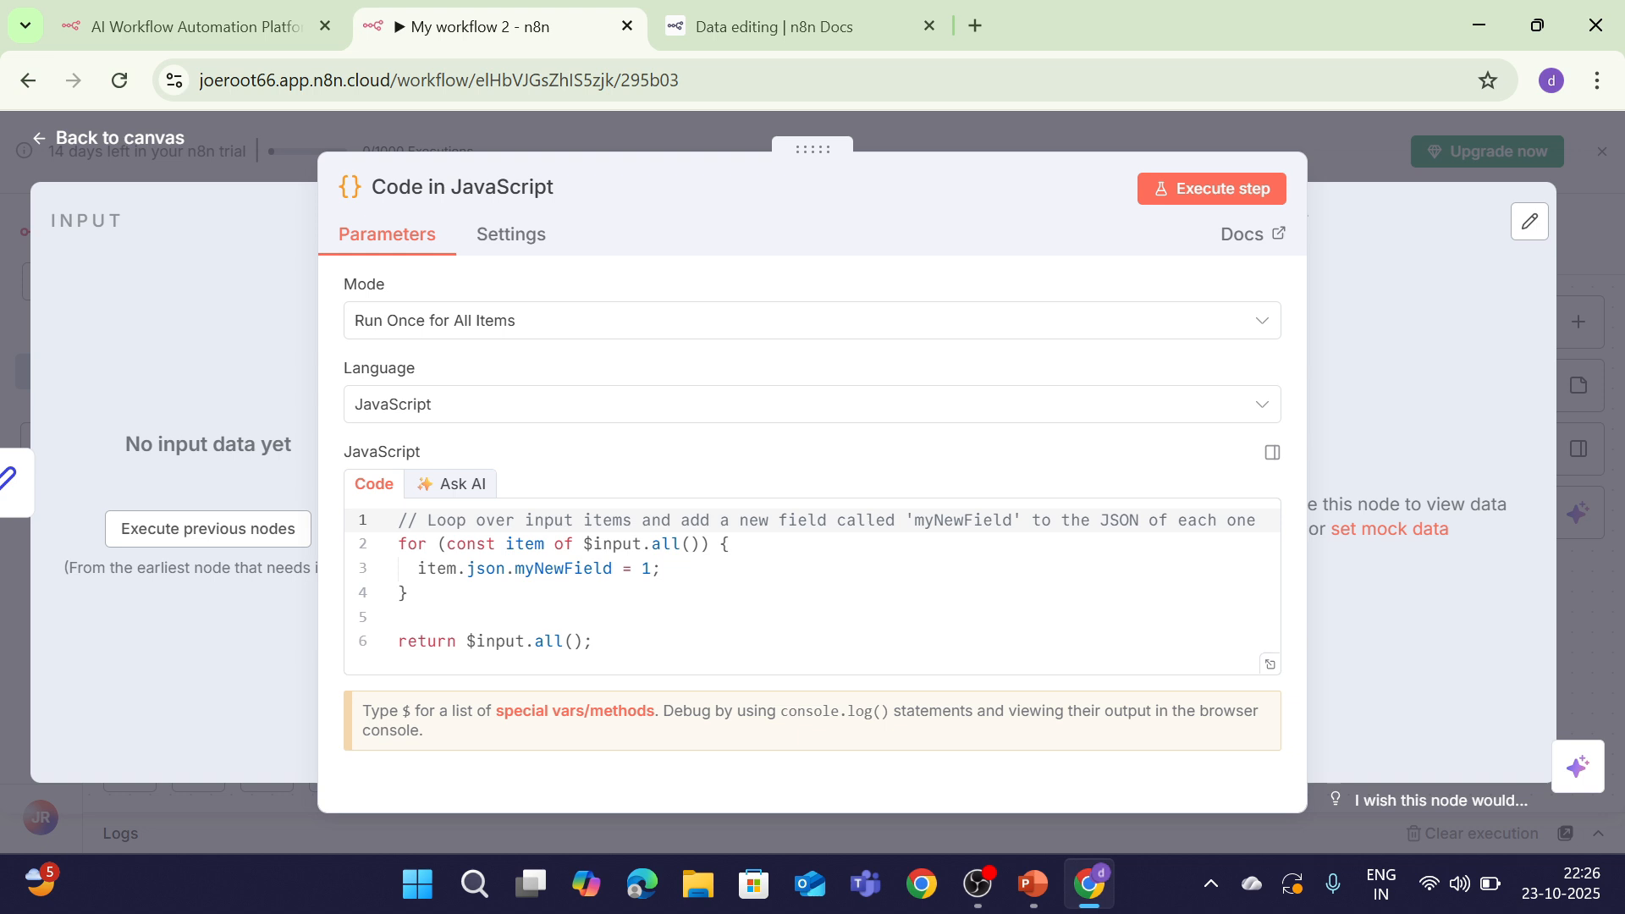
left_click(1229, 188)
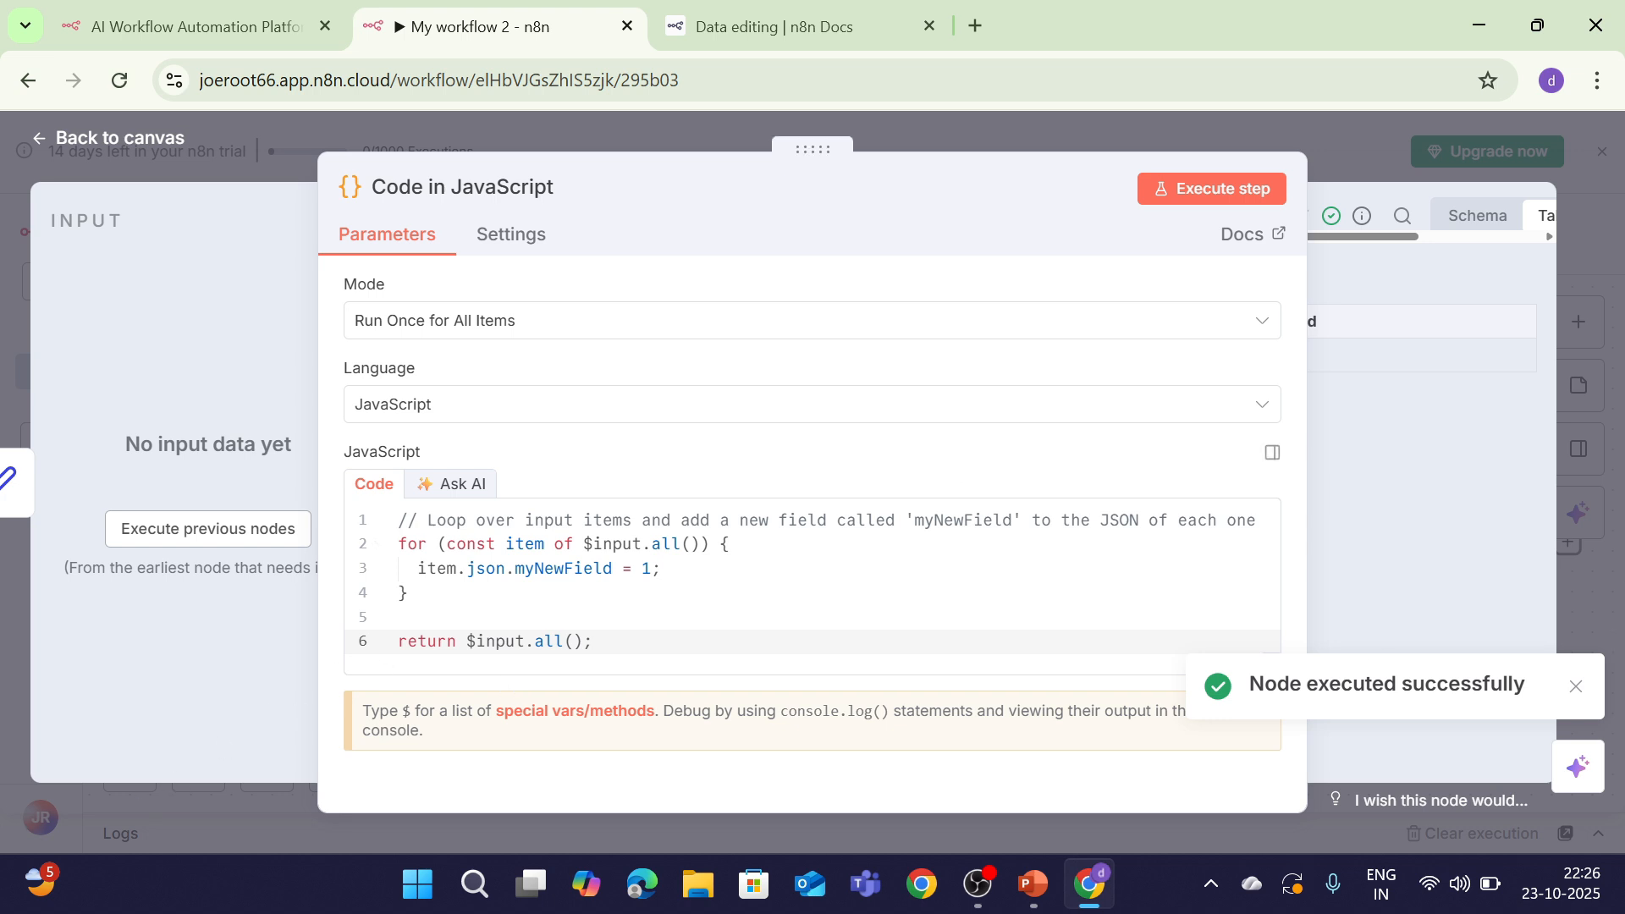
Delete the comment text on line 1 of the JavaScript code.
left_click(652, 569)
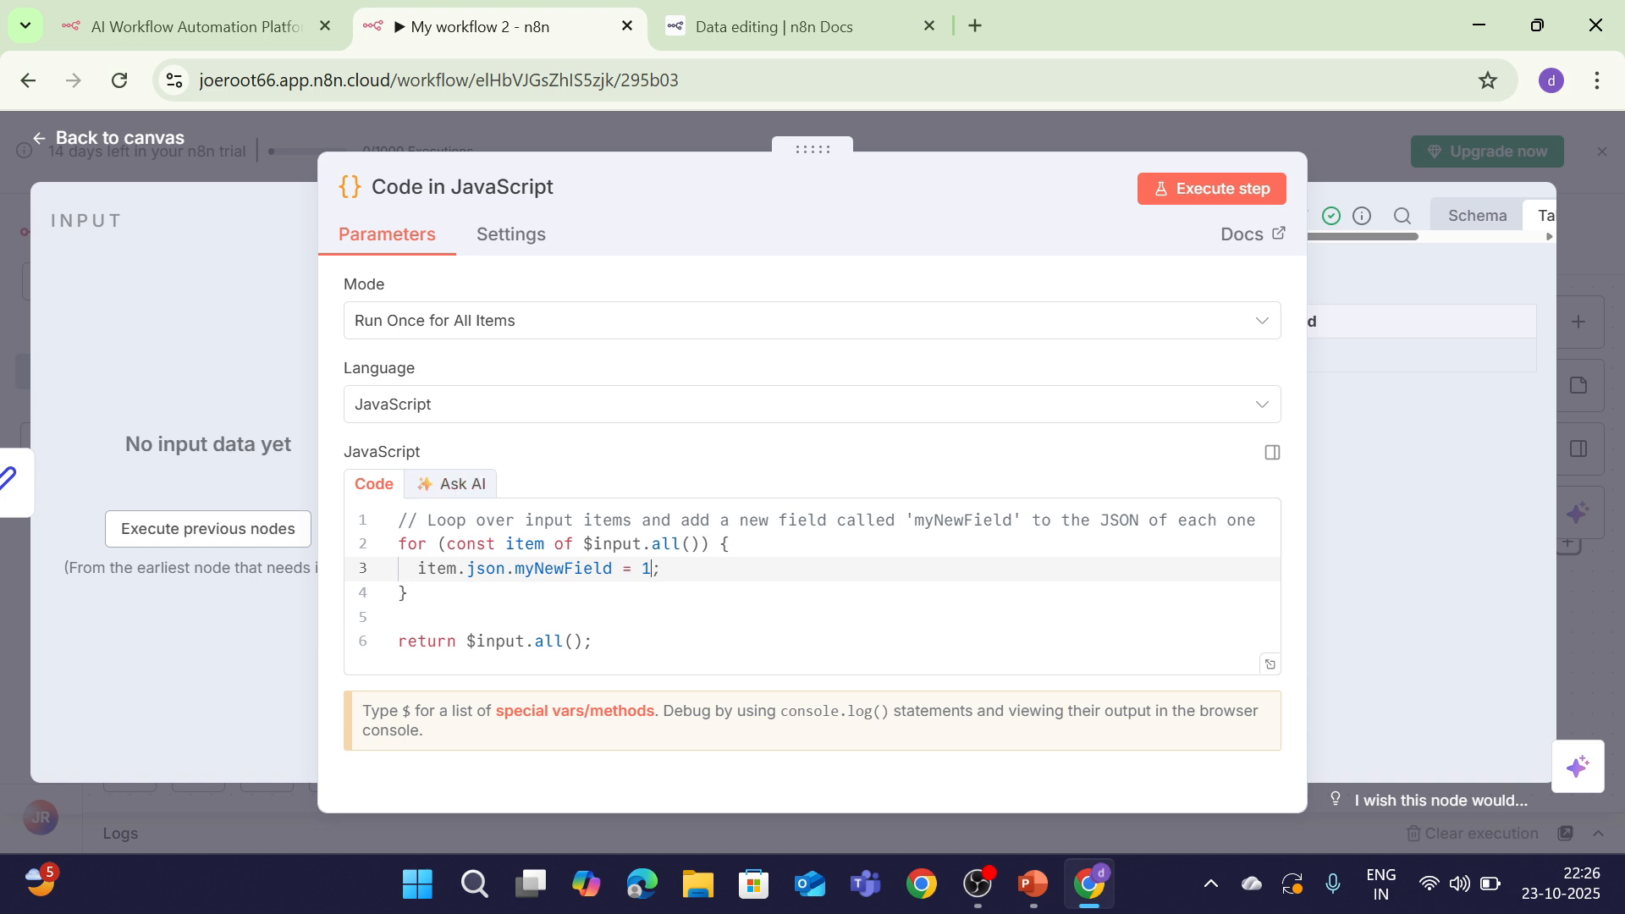
left_click(530, 520)
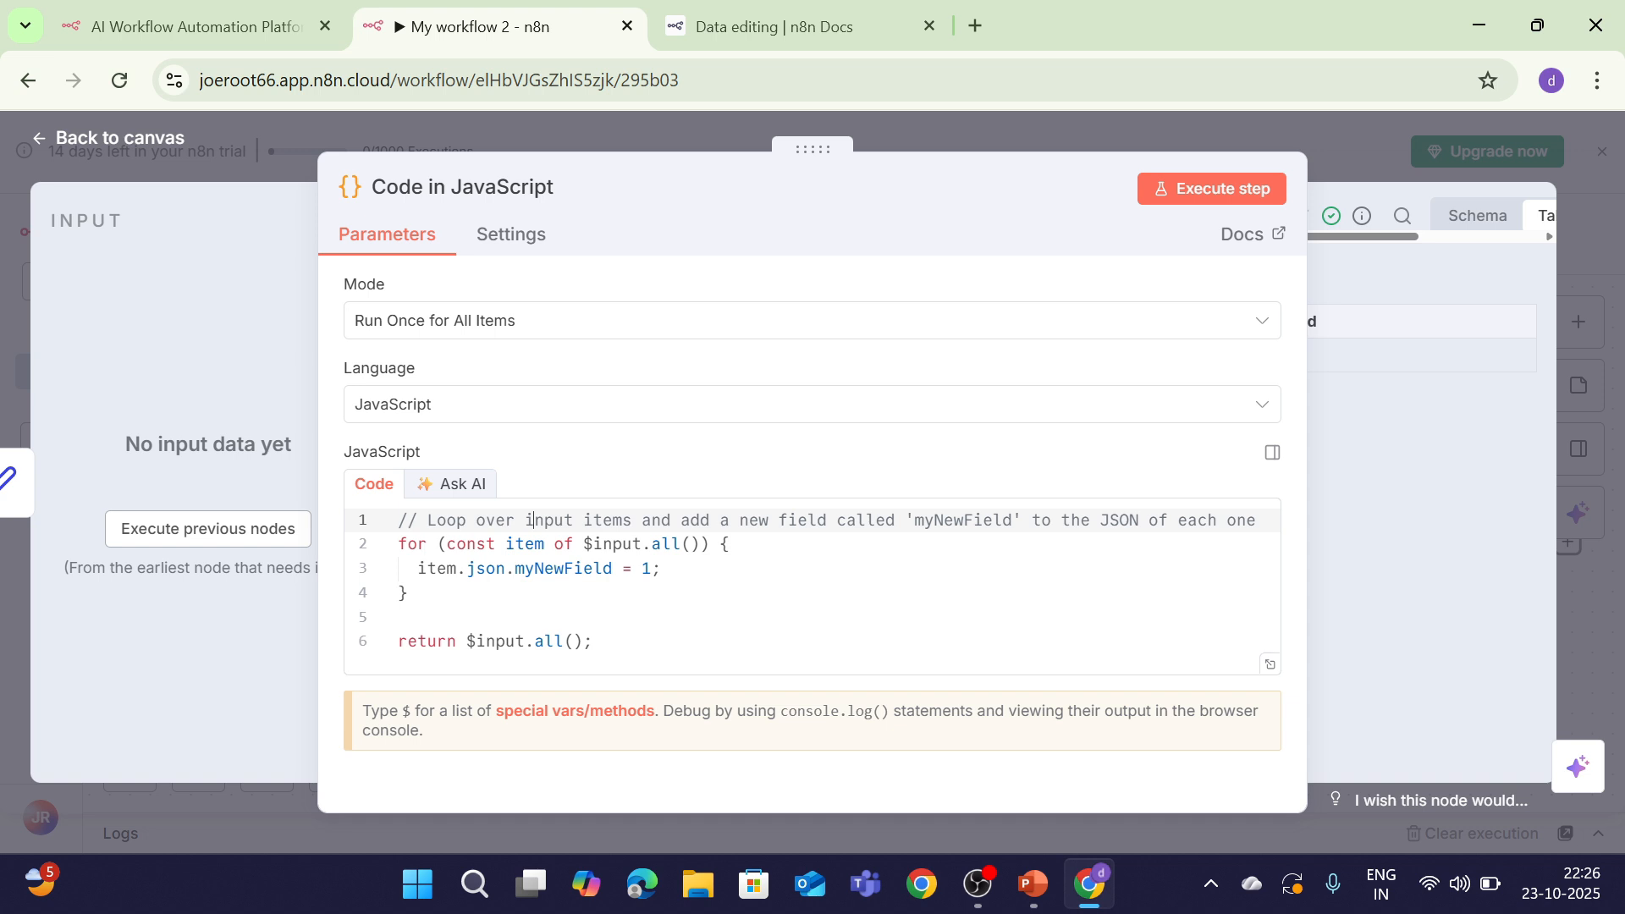
left_click_drag(1255, 519, 394, 518)
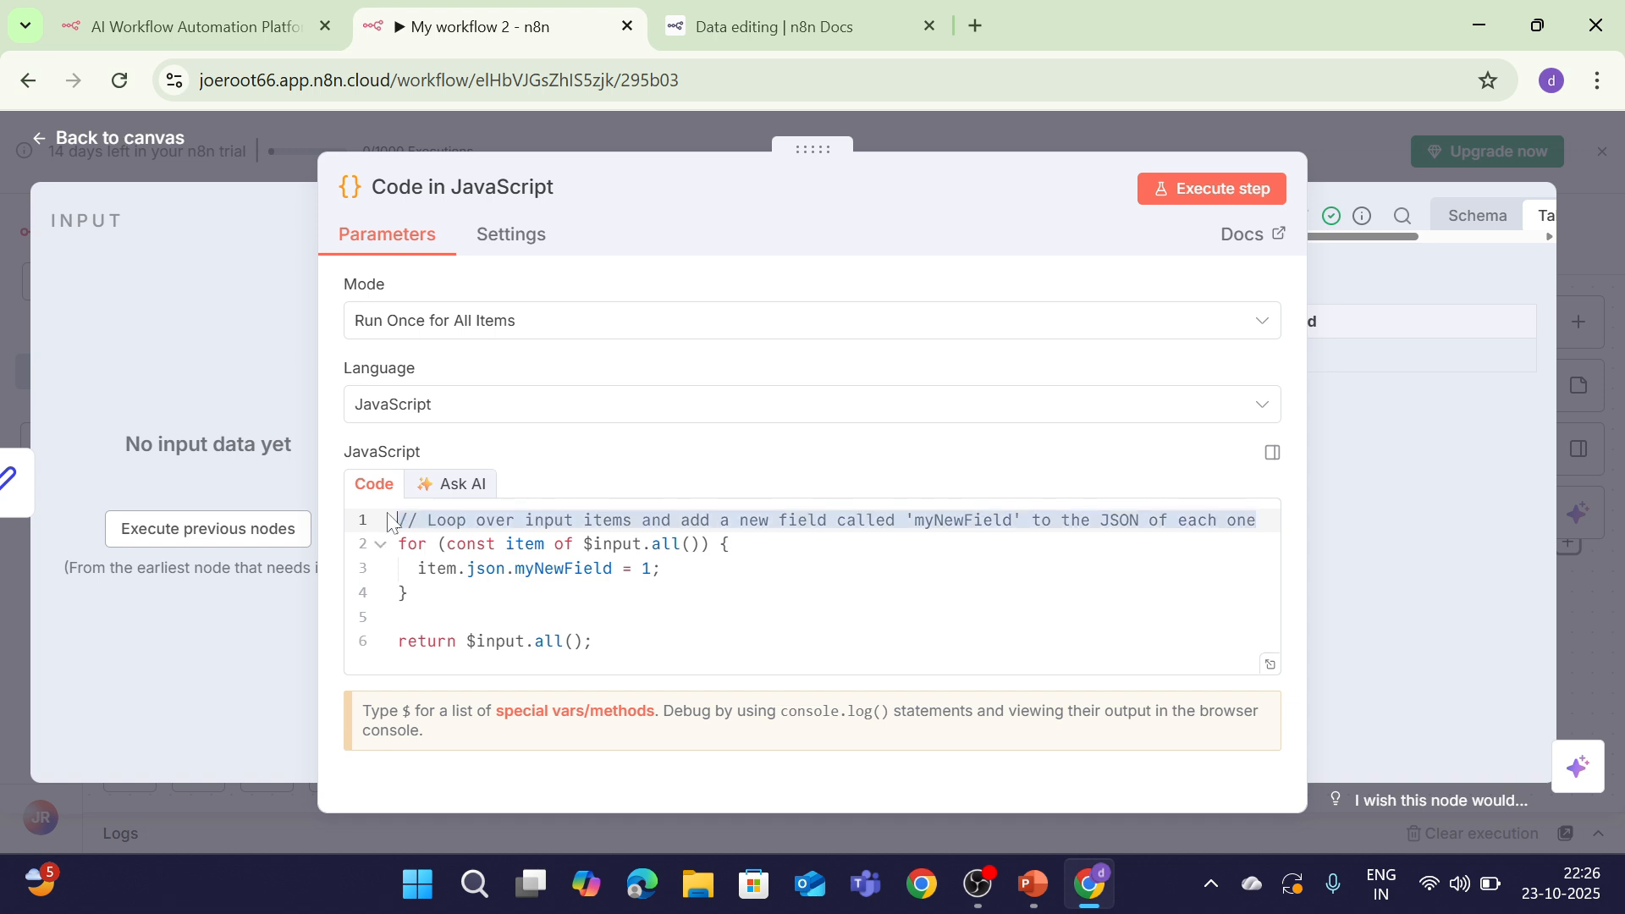
key("BackSpace")
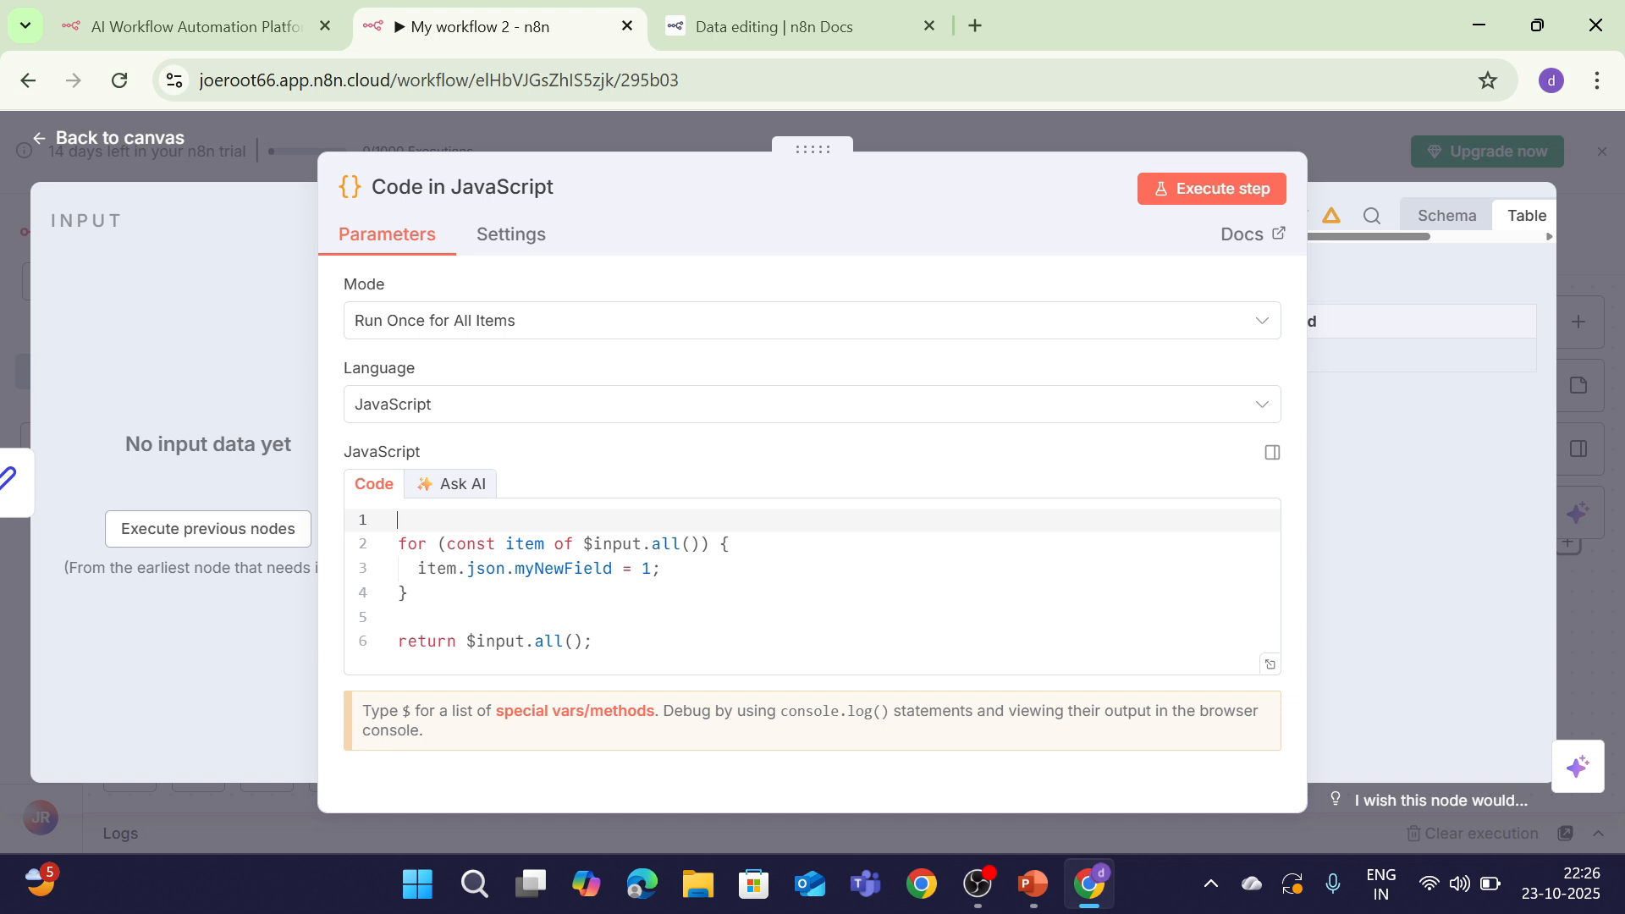
Try the value 2 for item.json.myNewField in the code and restore it to 1.
double_click(646, 568)
type("2")
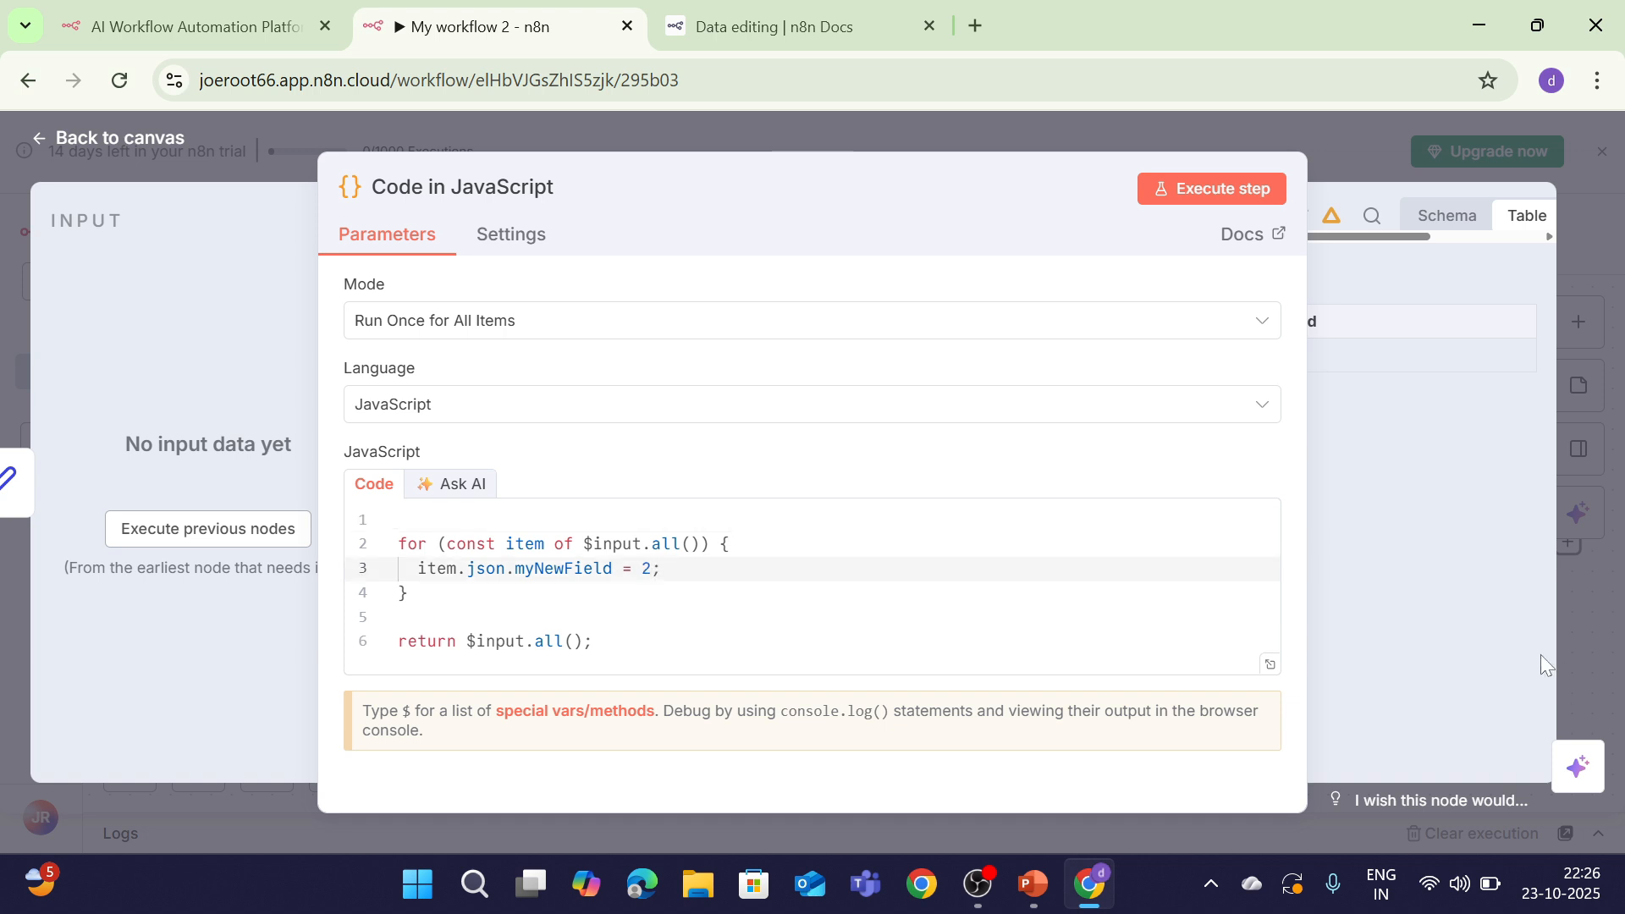
key("BackSpace")
type("1")
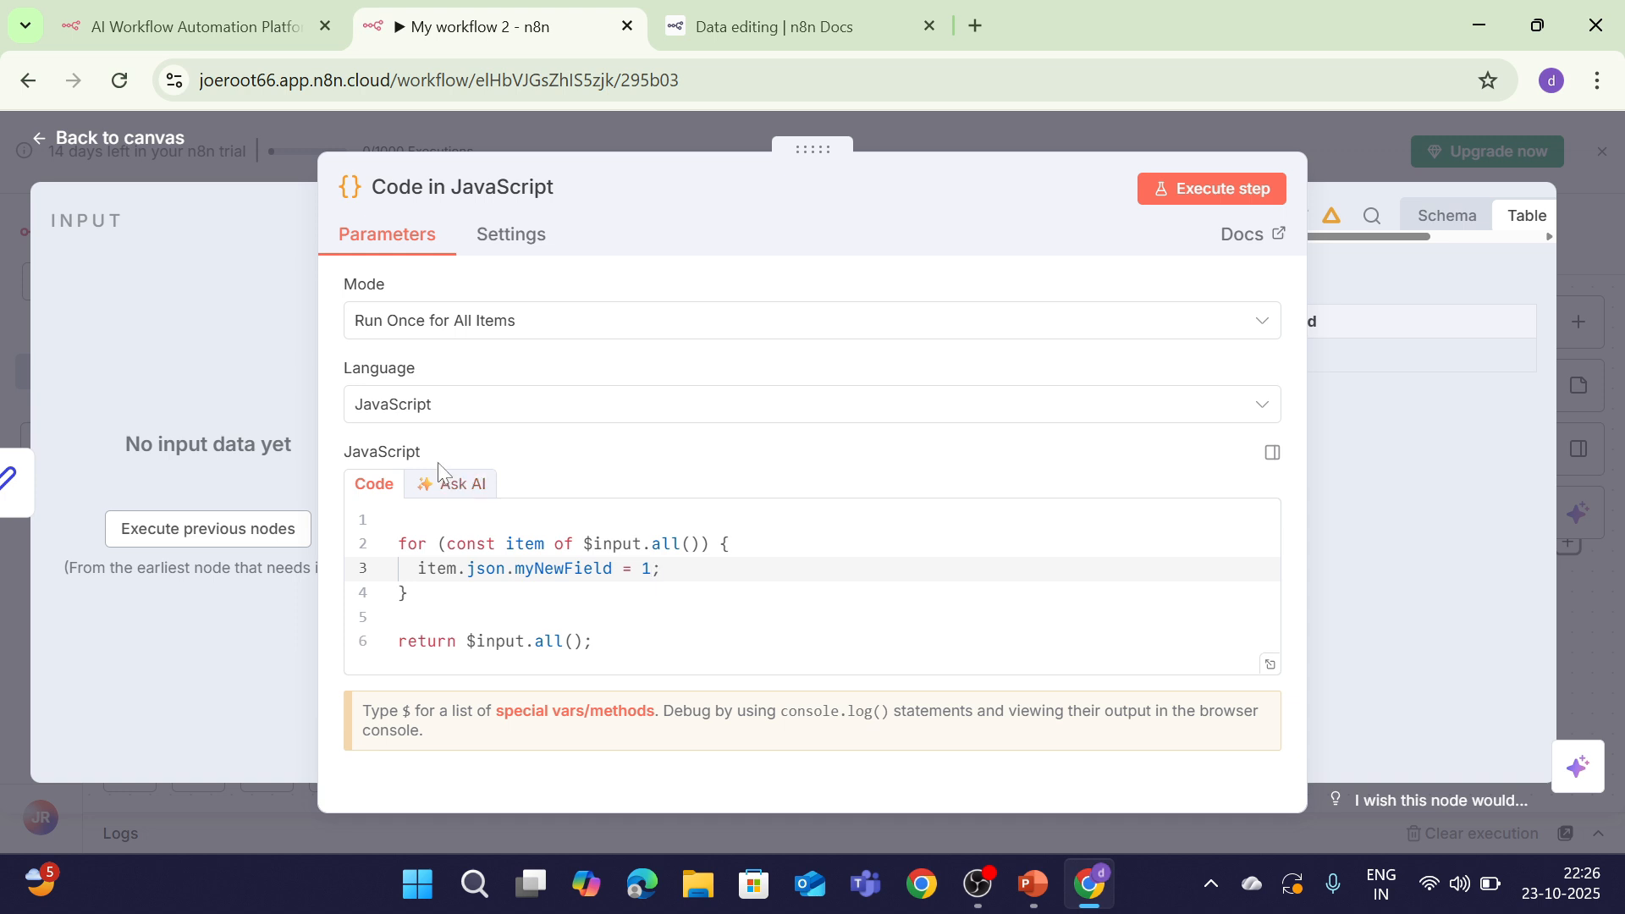
Check the Code node's Mode options, keep Run Once for All Items, and execute the node again.
left_click(784, 326)
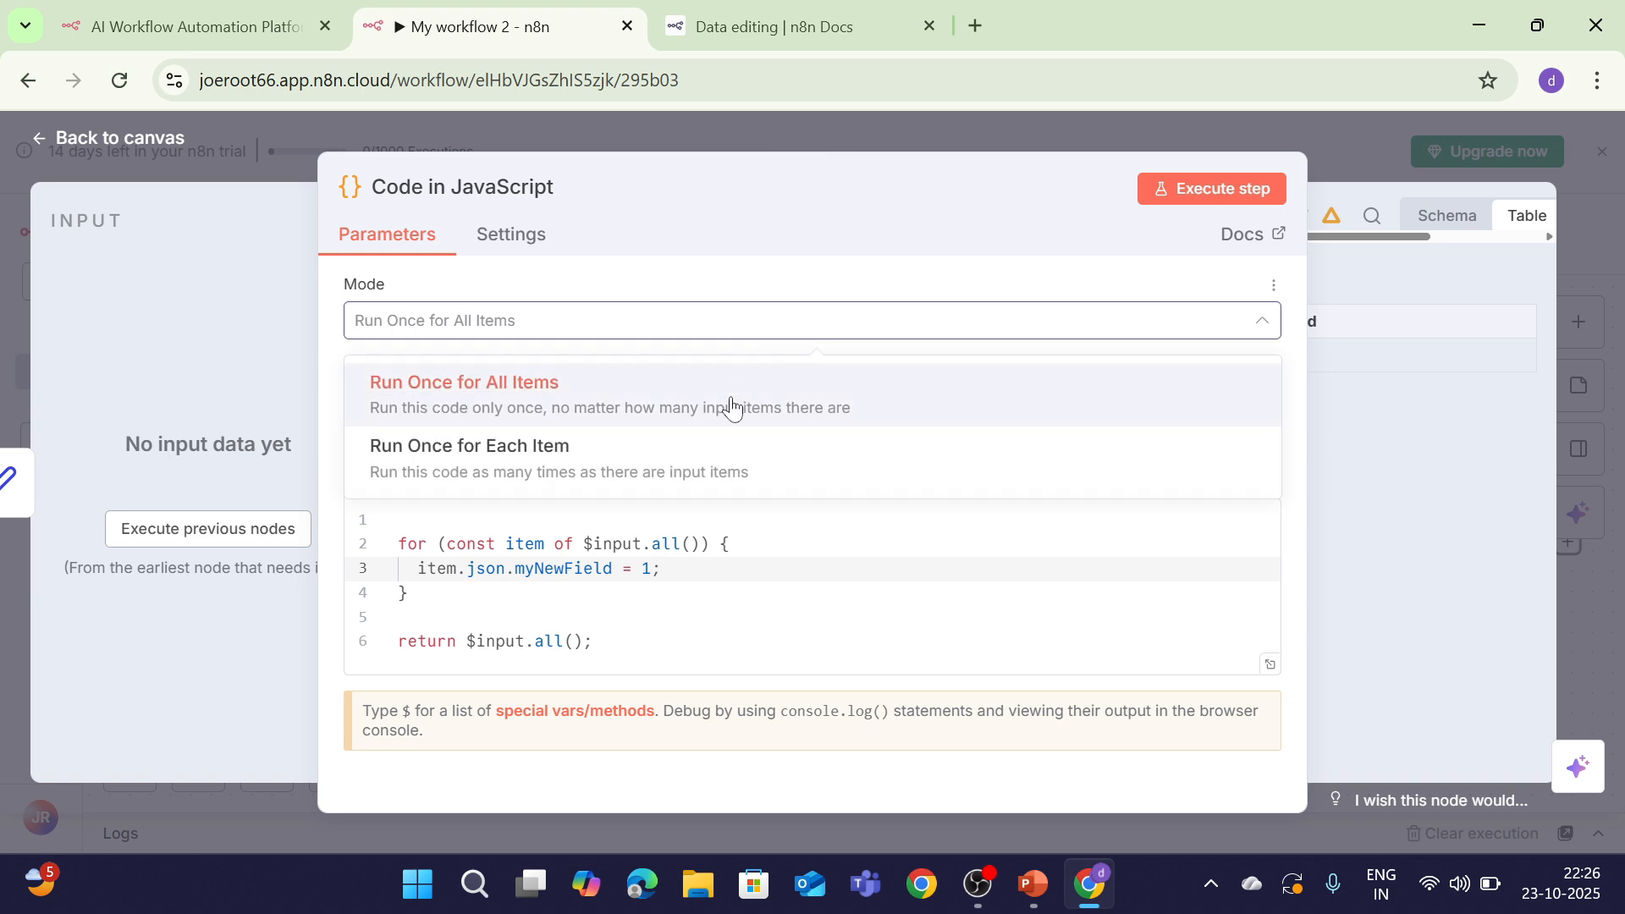
left_click(190, 418)
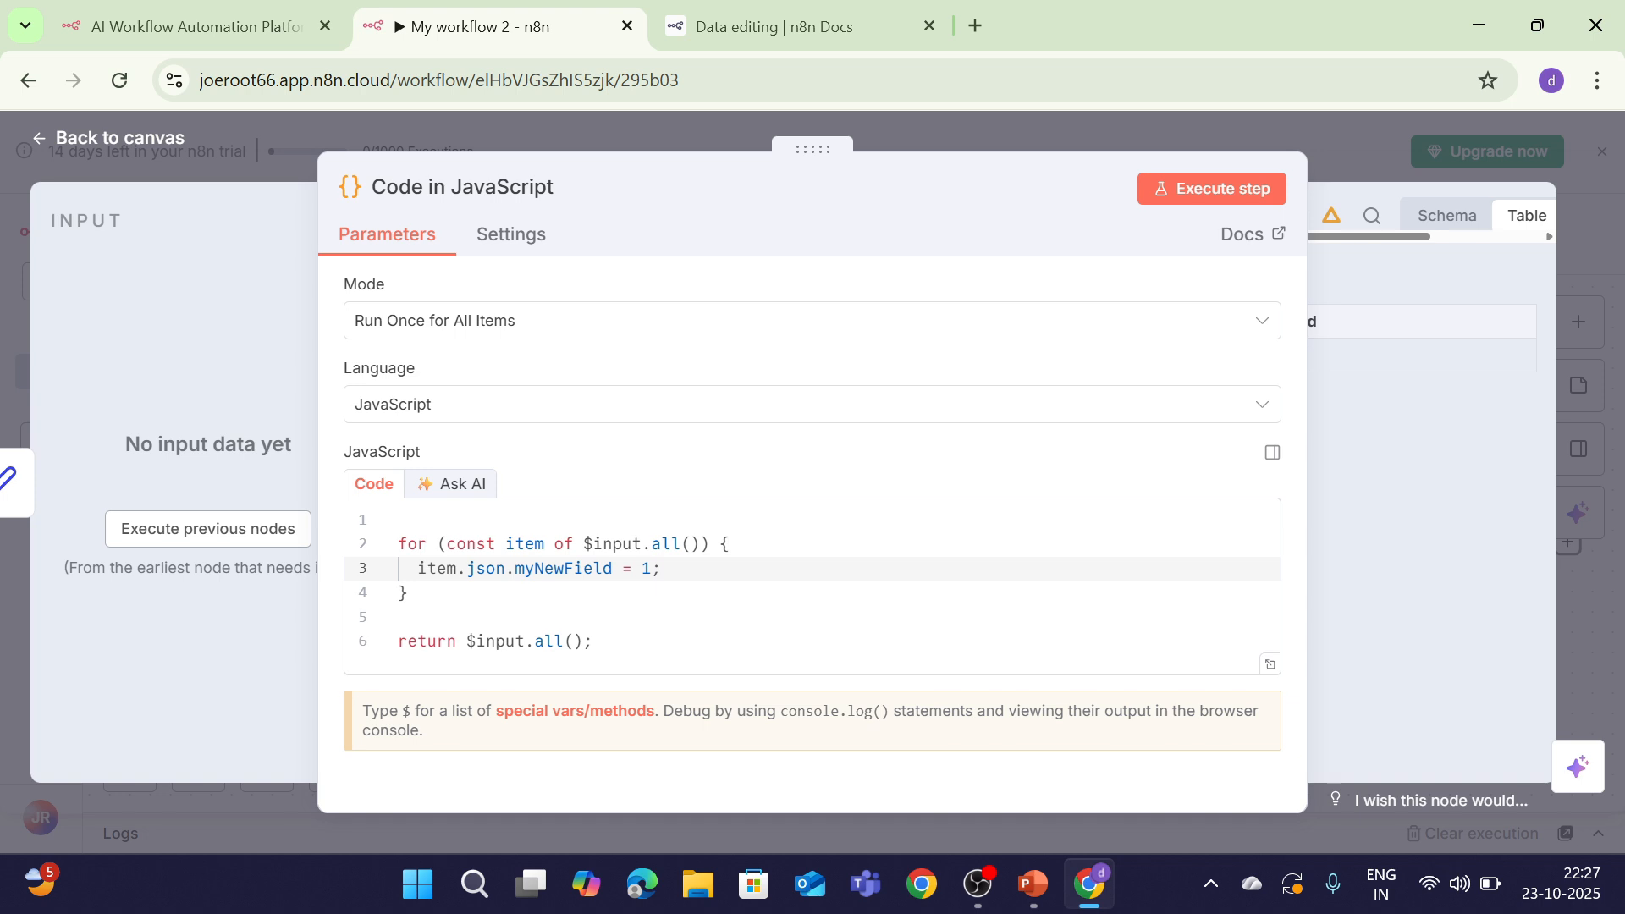
left_click(1243, 182)
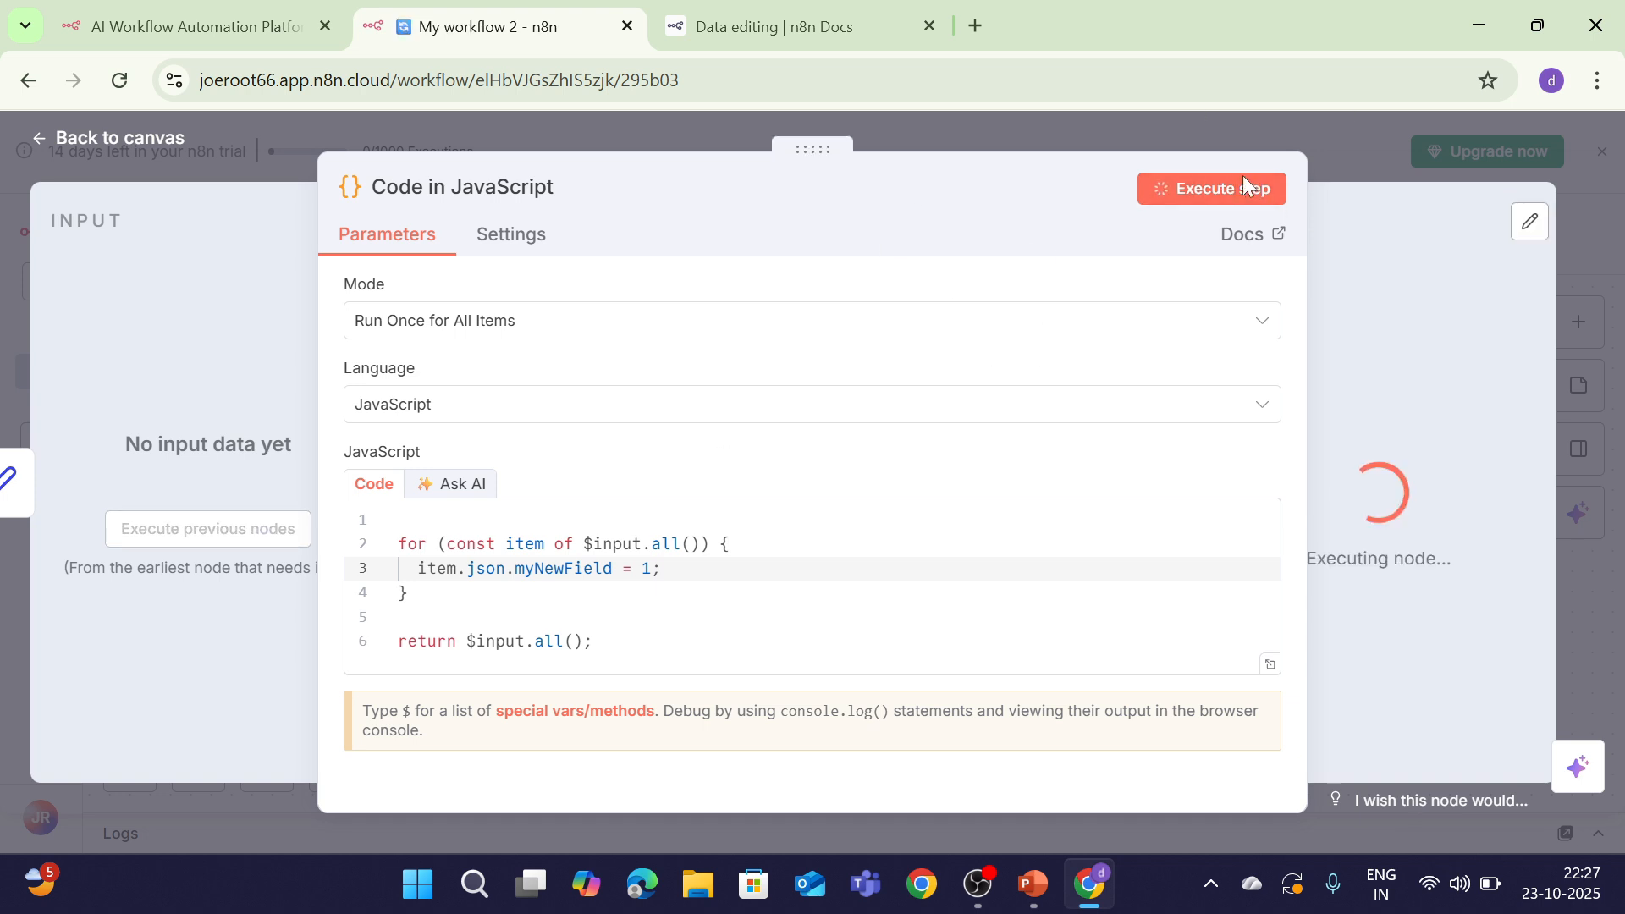